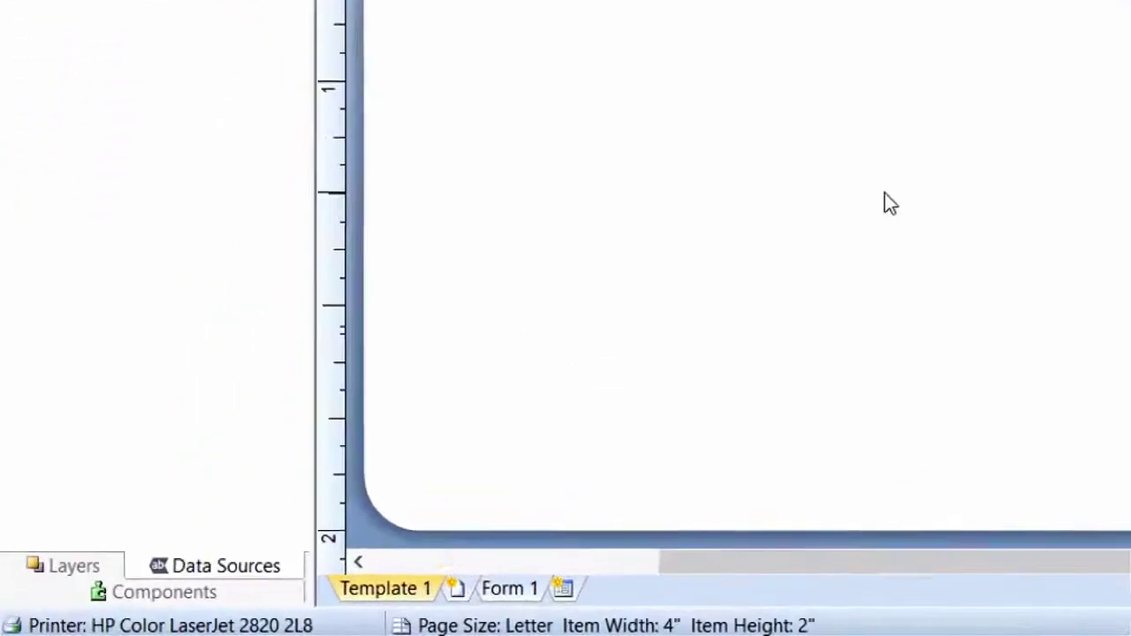
# Insert a blank Template 2 and place a single-line Sample Text object on Template 1.
pyautogui.click(457, 591)
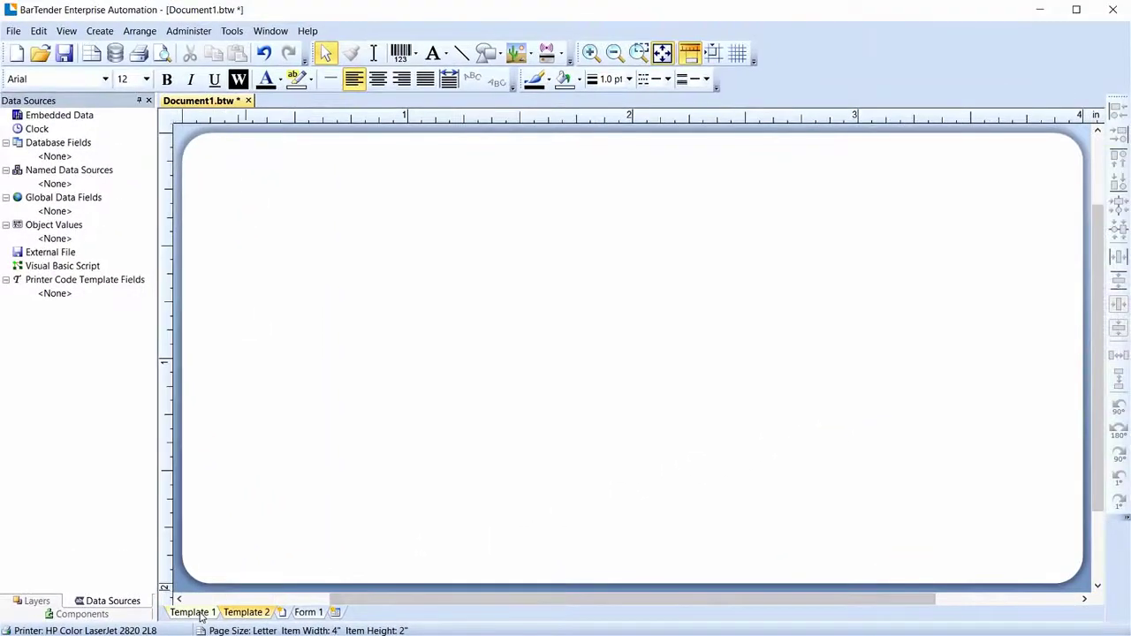
pyautogui.click(201, 613)
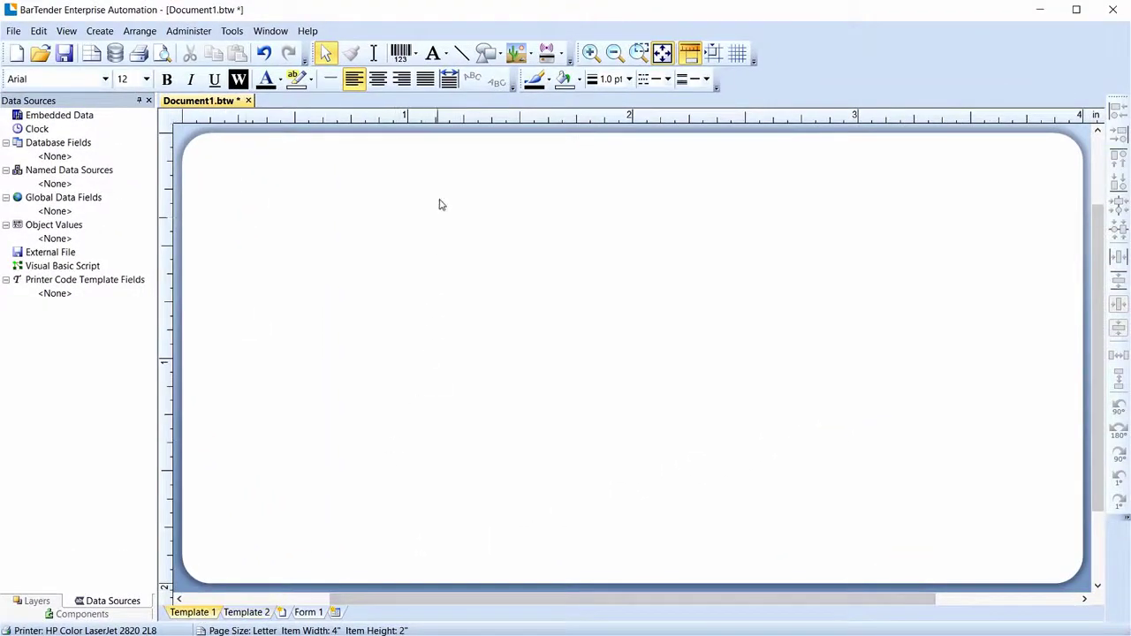
pyautogui.click(449, 55)
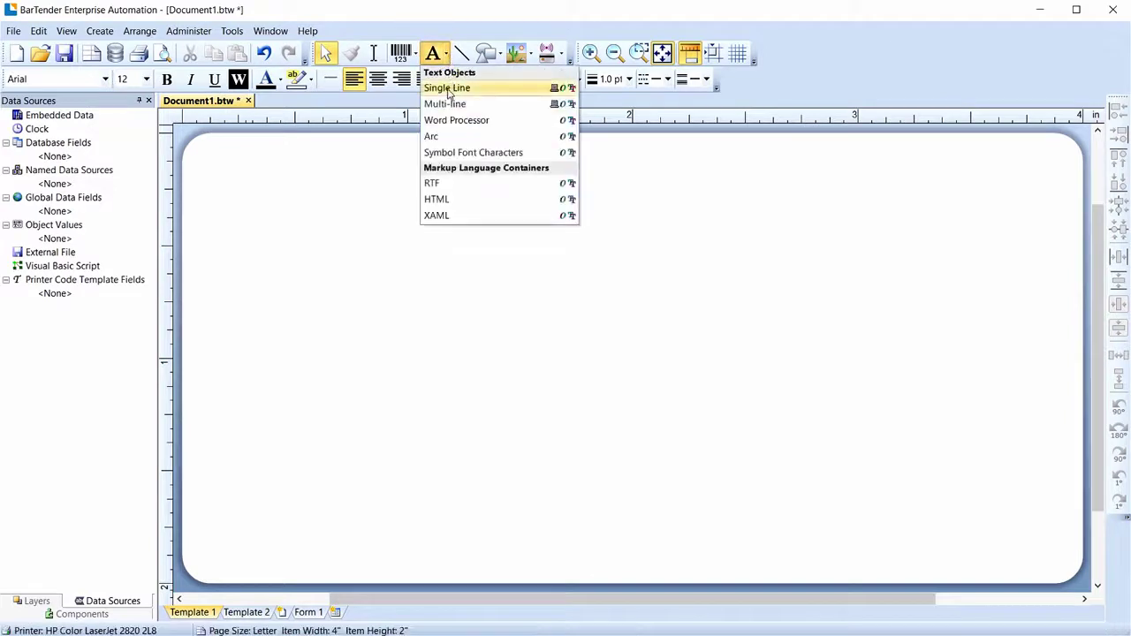
pyautogui.click(449, 92)
pyautogui.click(609, 354)
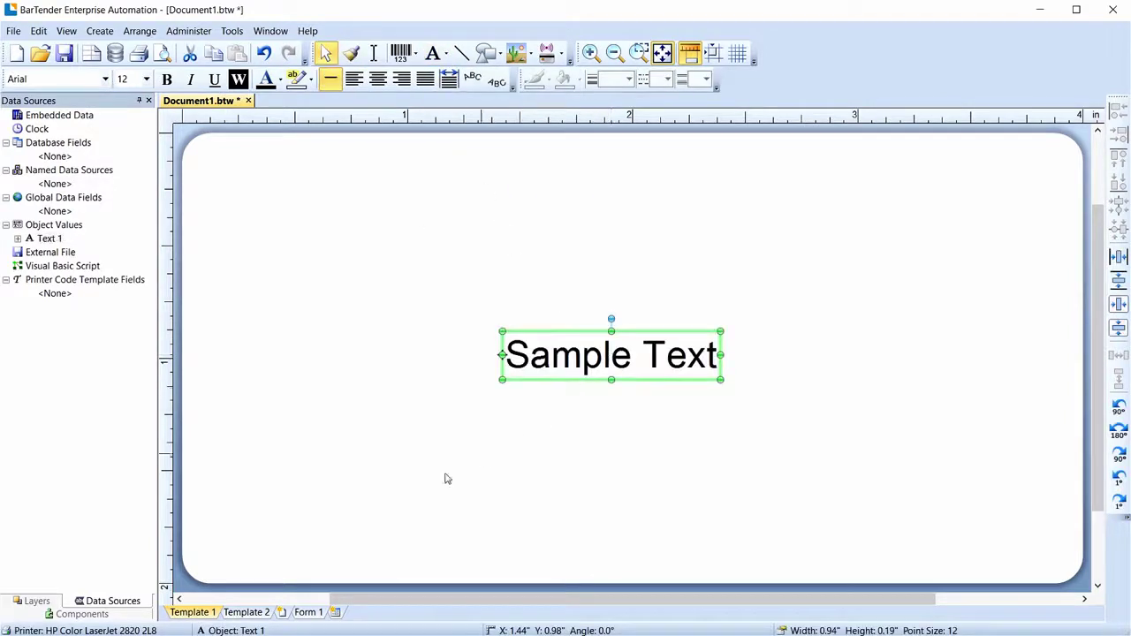
pyautogui.click(248, 615)
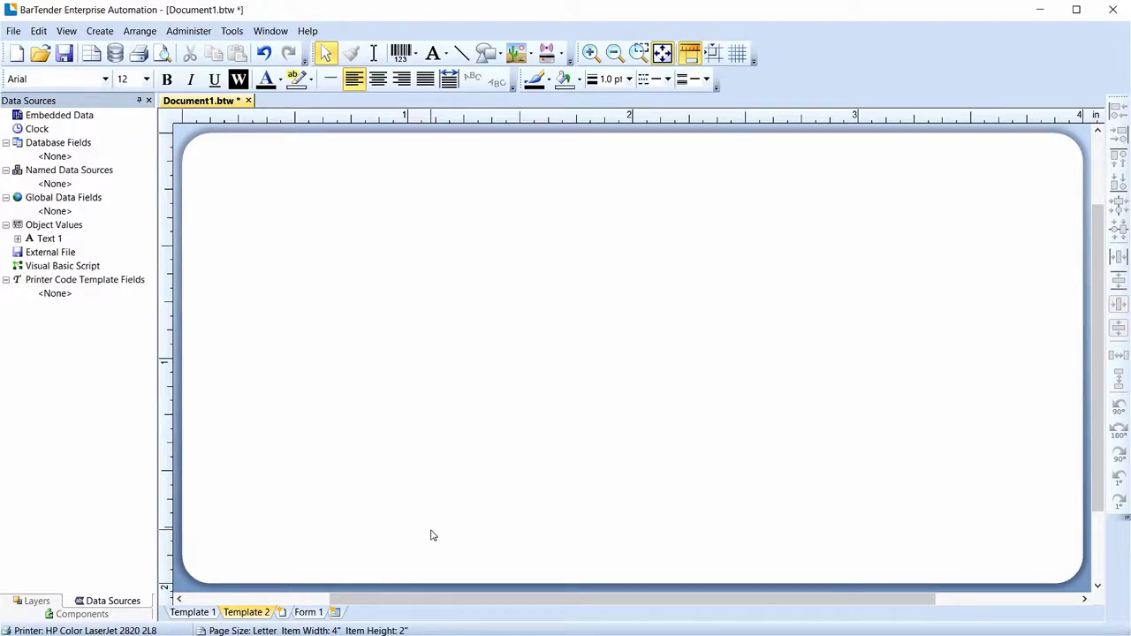
# Move Template 2 ahead of Template 1 and bring up the template properties.
pyautogui.moveTo(246, 616); pyautogui.dragTo(182, 611)
pyautogui.rightClick(246, 619)
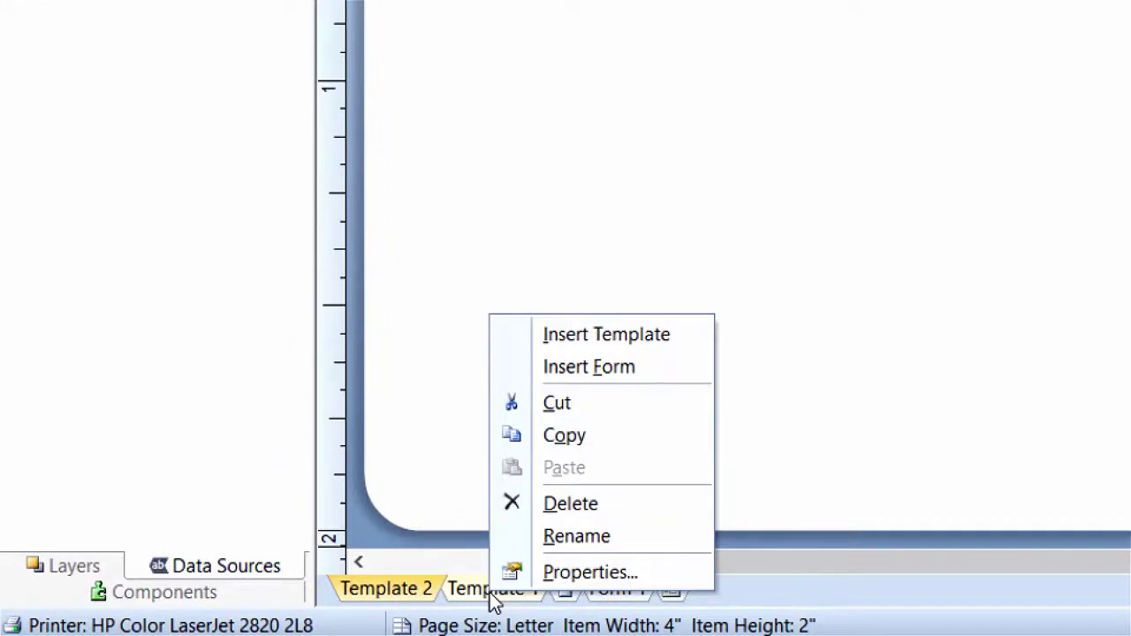
pyautogui.click(681, 583)
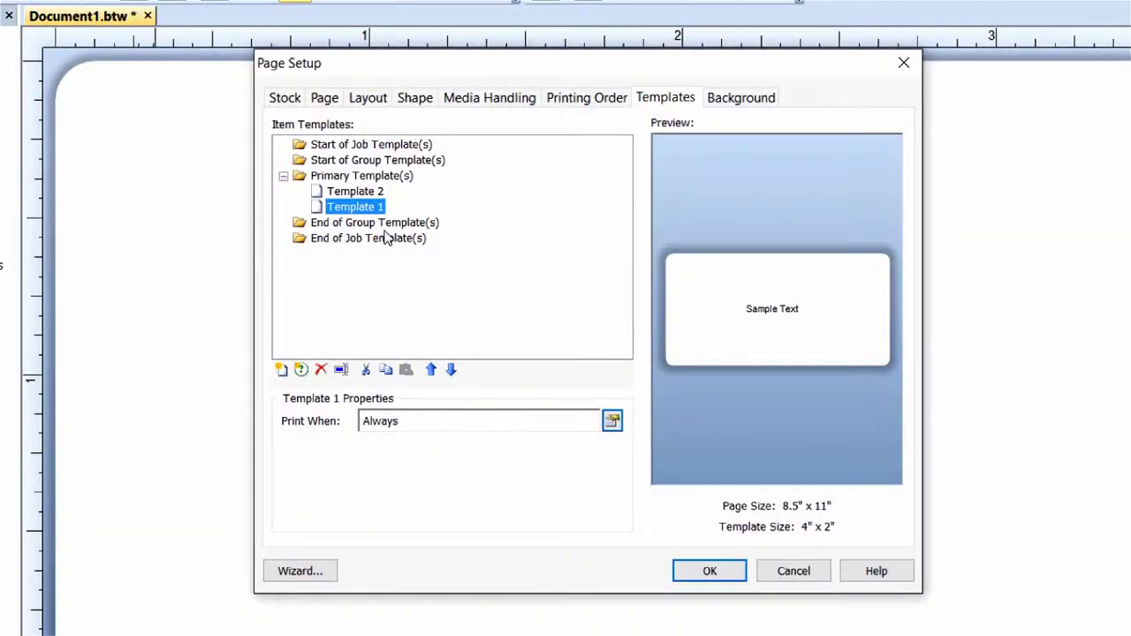
# Move Template 1 from Primary through Start of Job into Start of Group templates.
pyautogui.moveTo(359, 211); pyautogui.dragTo(389, 281)
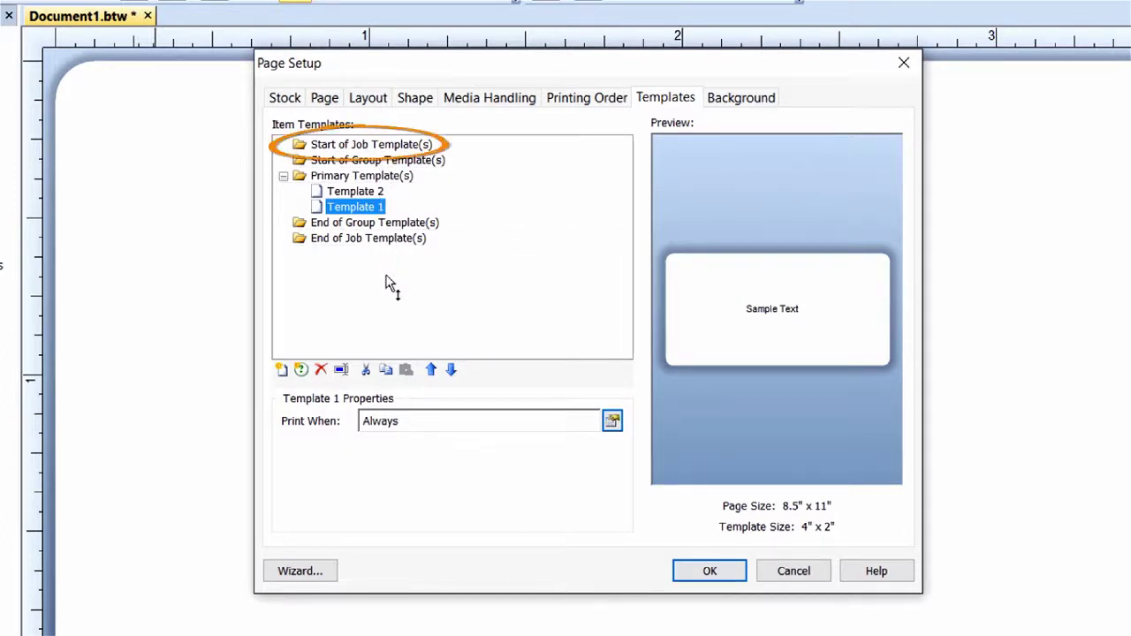
pyautogui.moveTo(386, 279); pyautogui.dragTo(429, 148)
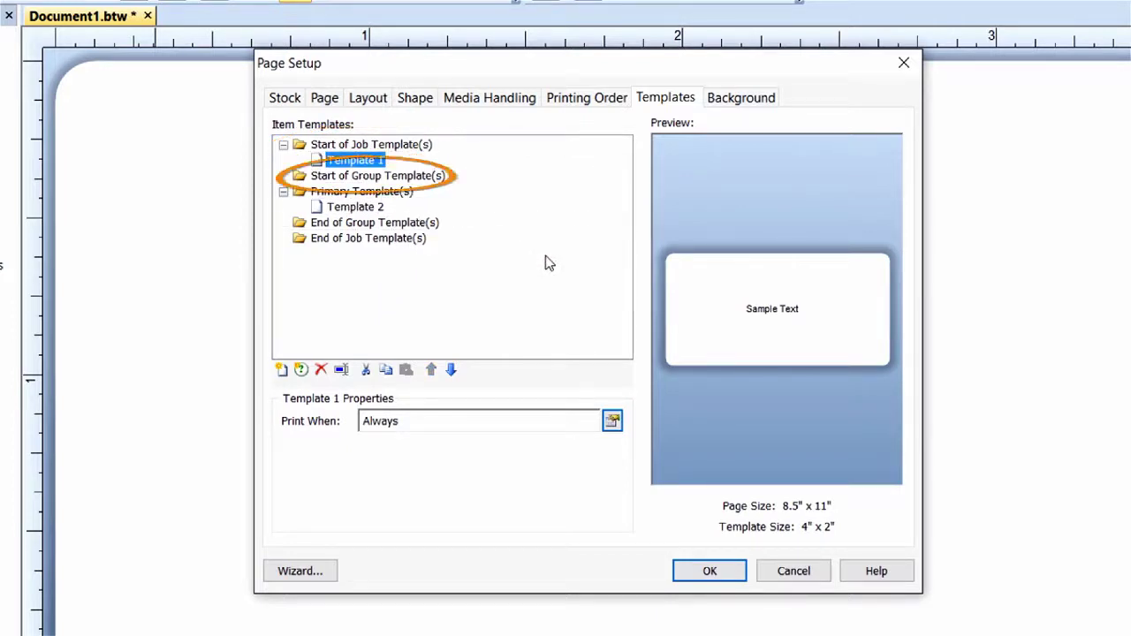
pyautogui.moveTo(355, 160); pyautogui.dragTo(385, 181)
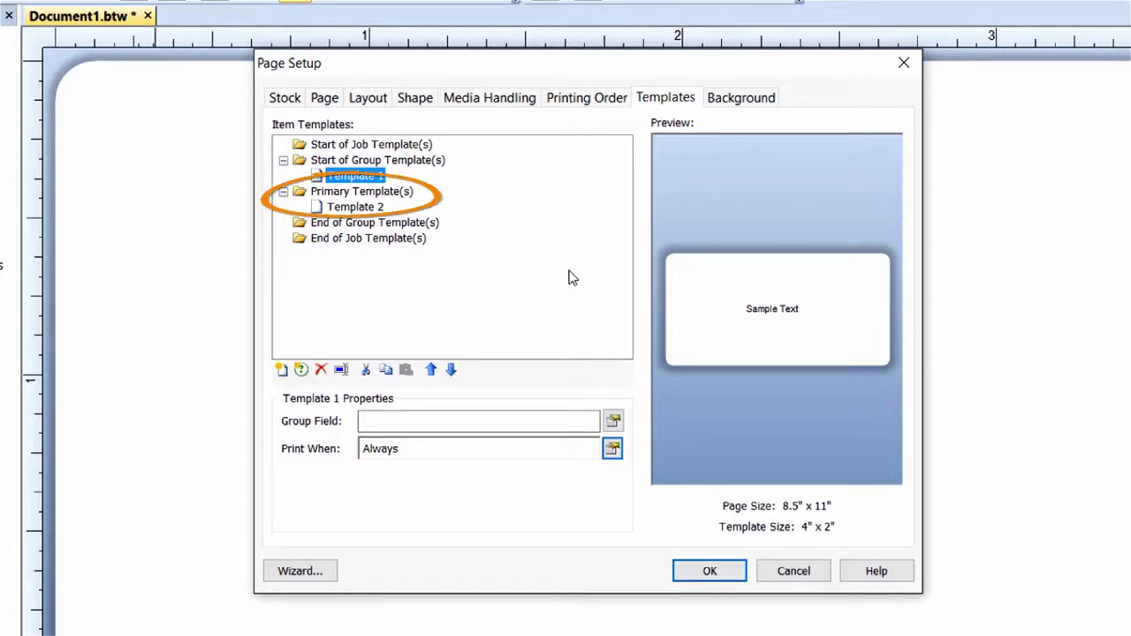
# Shift Template 1 through Primary and End of Group into the End of Job templates.
pyautogui.moveTo(376, 177); pyautogui.dragTo(391, 197)
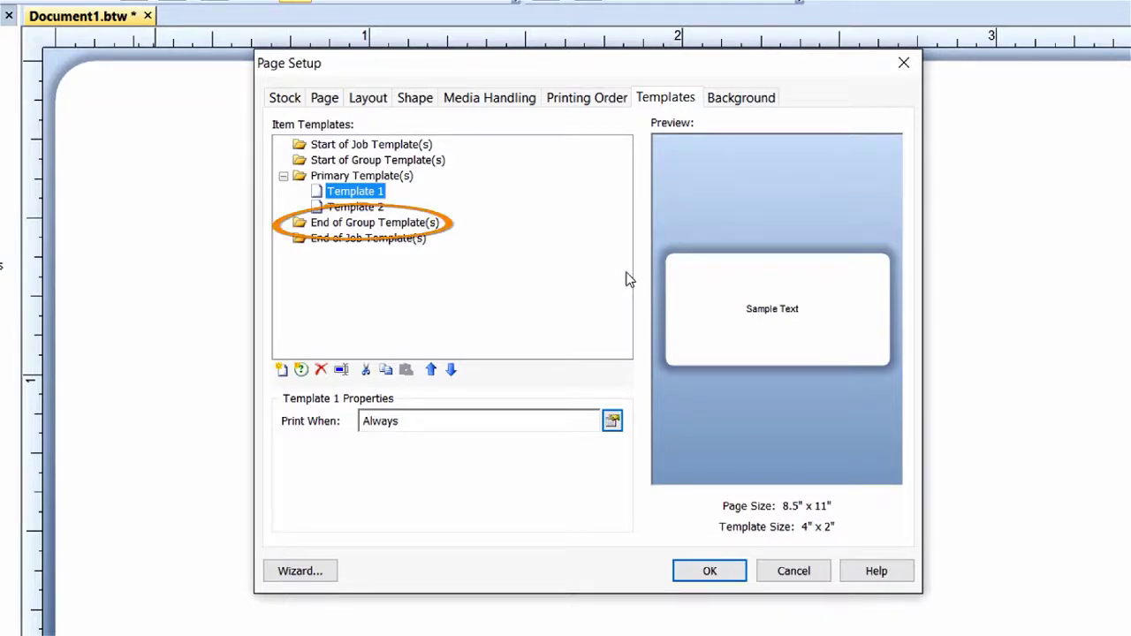
pyautogui.moveTo(376, 194); pyautogui.dragTo(390, 235)
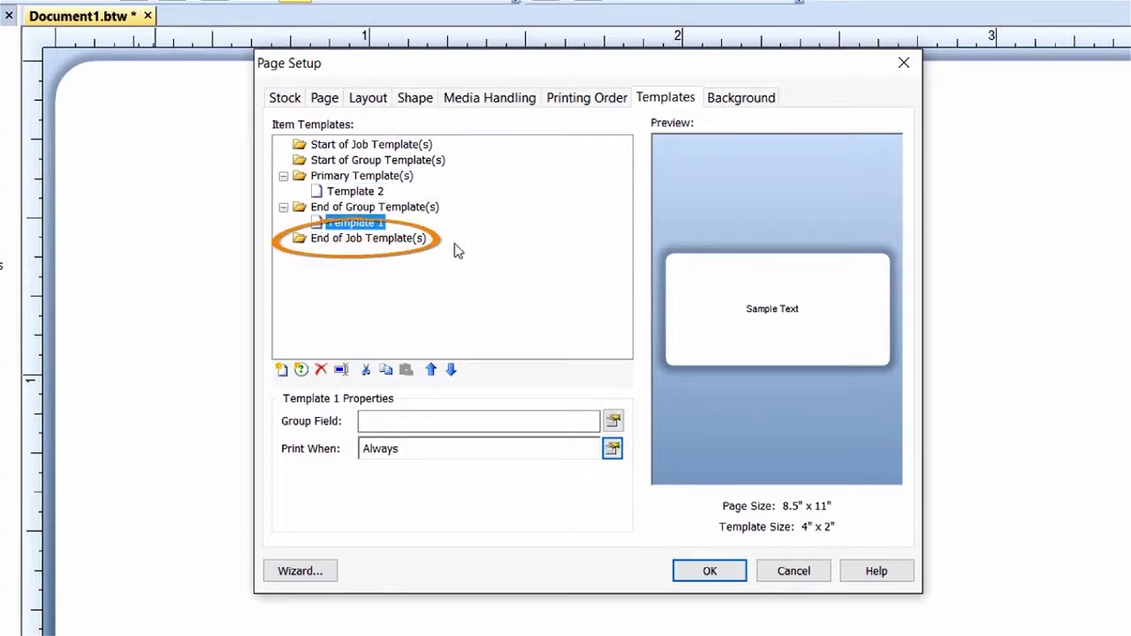
pyautogui.moveTo(371, 223); pyautogui.dragTo(384, 242)
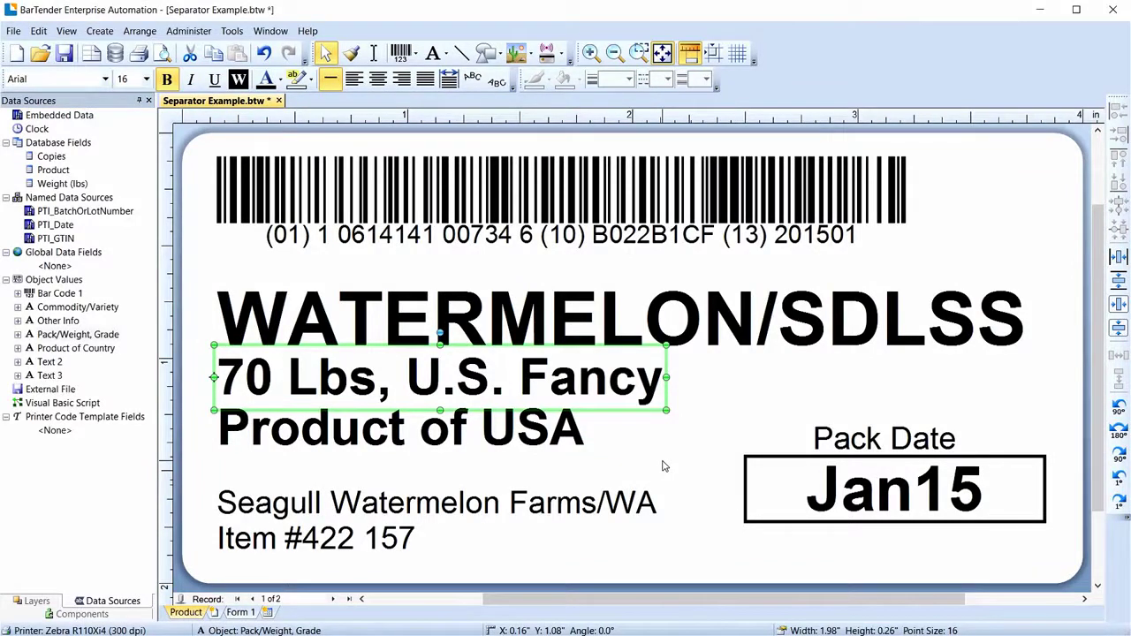
# Check the weight text's database source in its properties.
pyautogui.rightClick(598, 376)
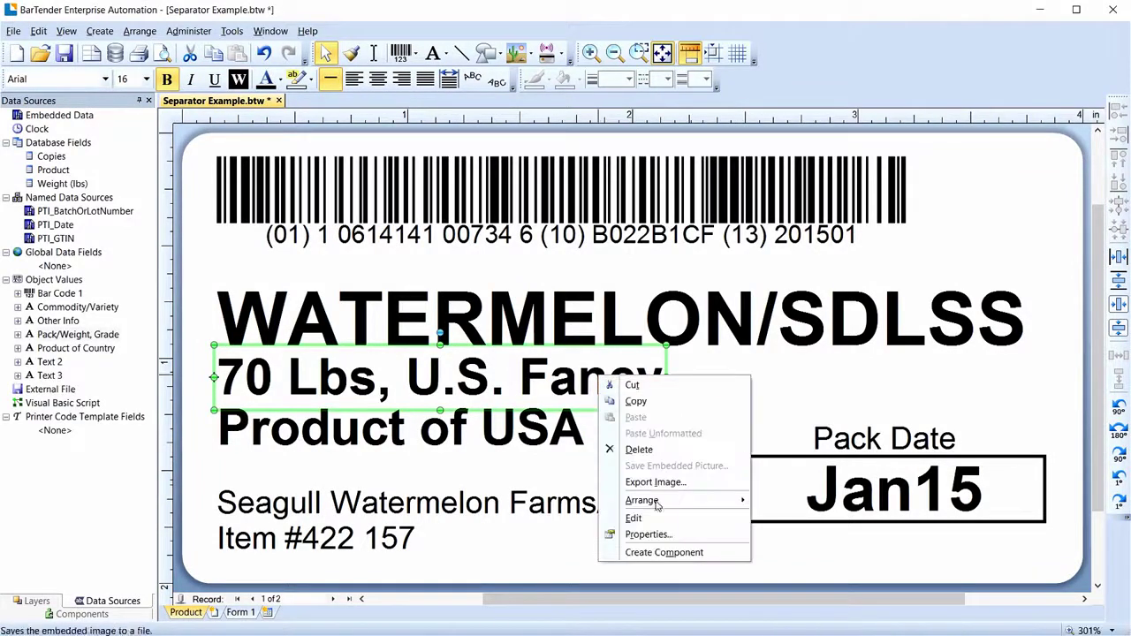
pyautogui.click(686, 535)
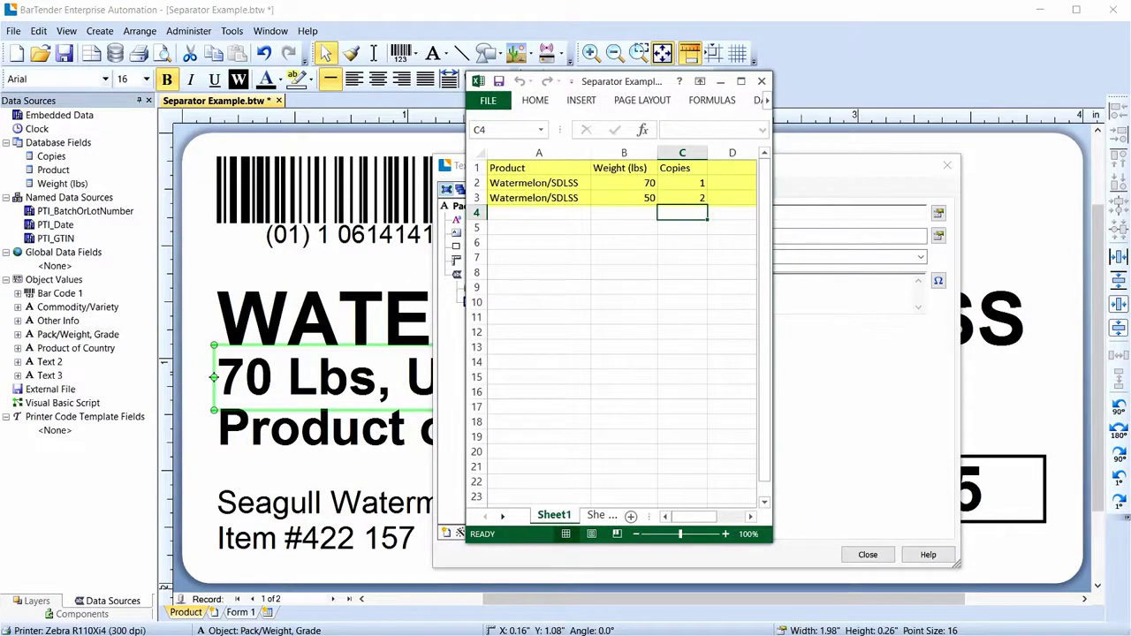
pyautogui.click(868, 554)
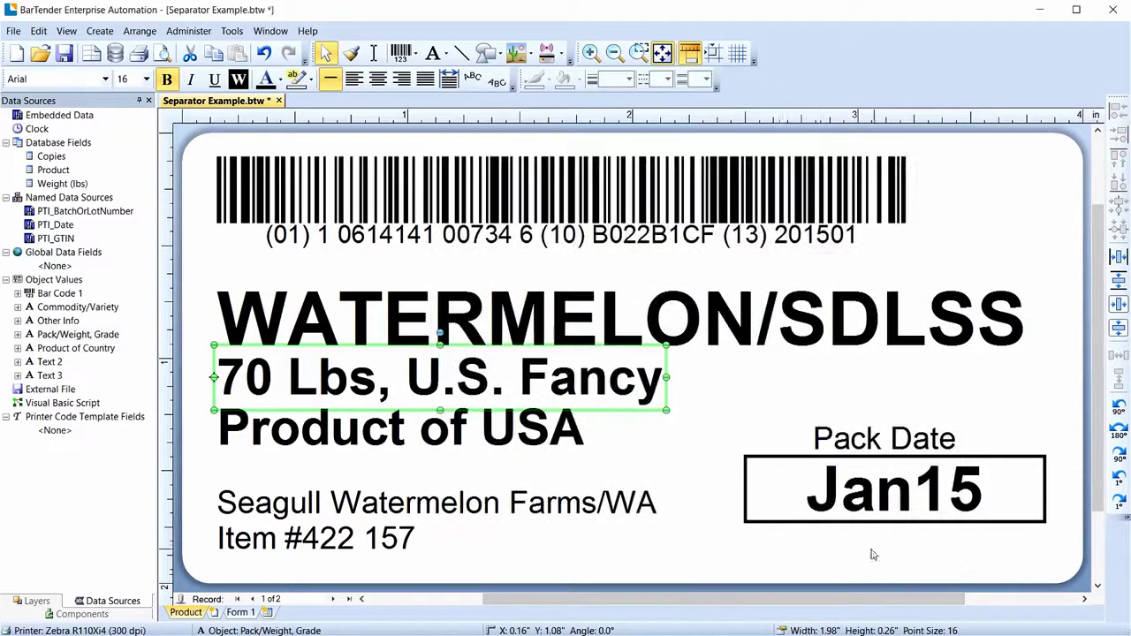
# Preview the three watermelon labels, then insert a new blank template.
pyautogui.click(15, 32)
pyautogui.click(26, 197)
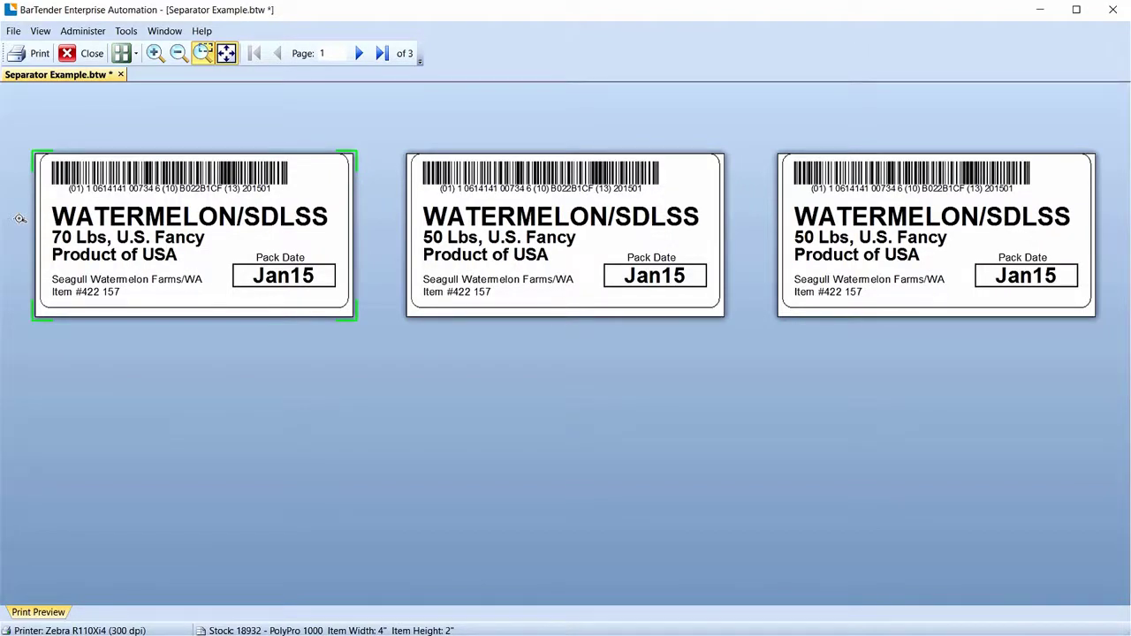
pyautogui.click(92, 55)
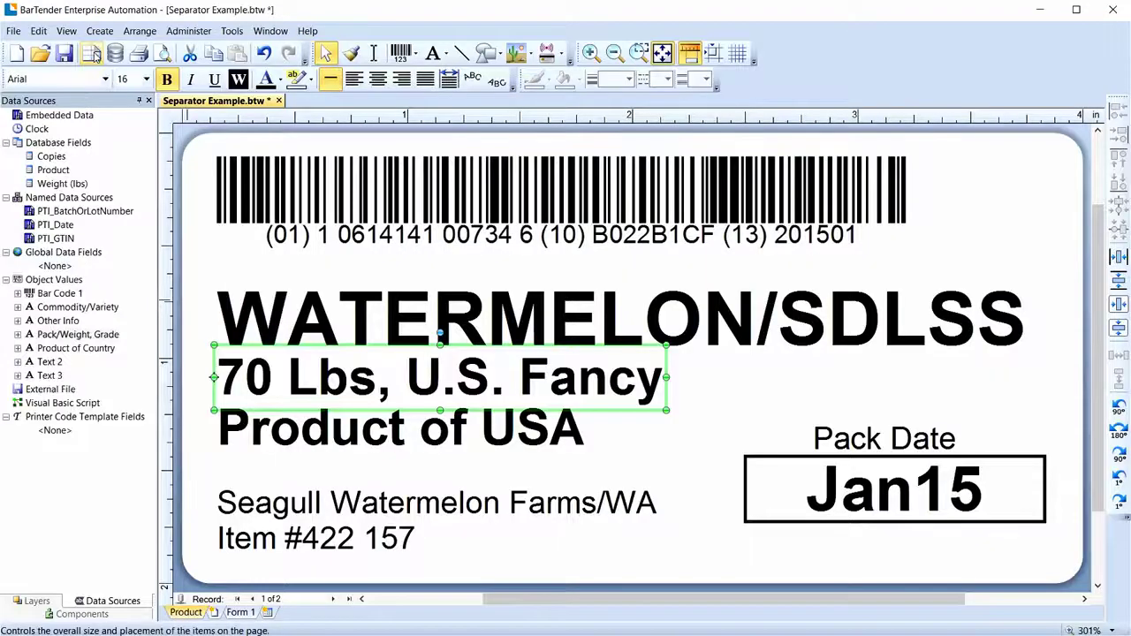
pyautogui.click(215, 612)
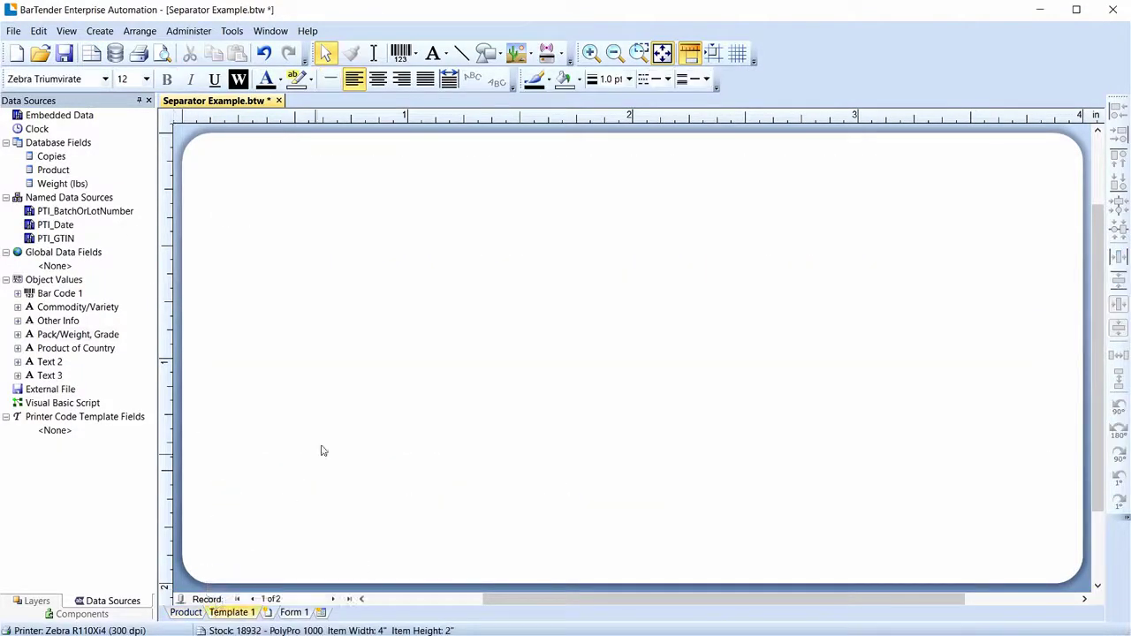
# Add a single-line text object reading 'Separator Label' to the new template.
pyautogui.click(443, 53)
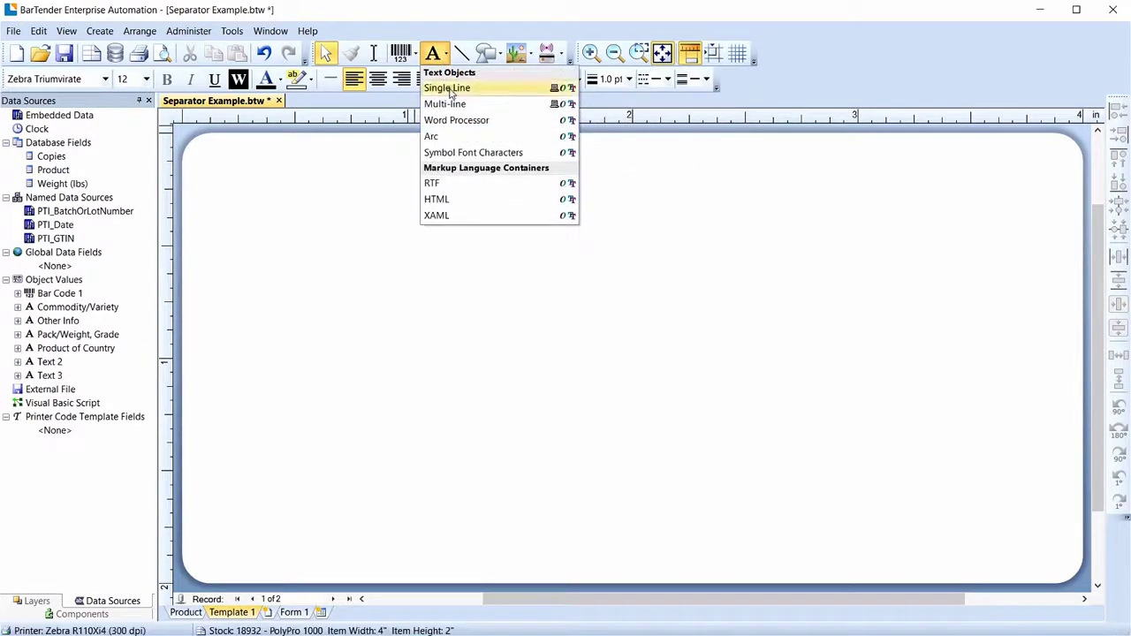
pyautogui.click(449, 88)
pyautogui.click(583, 353)
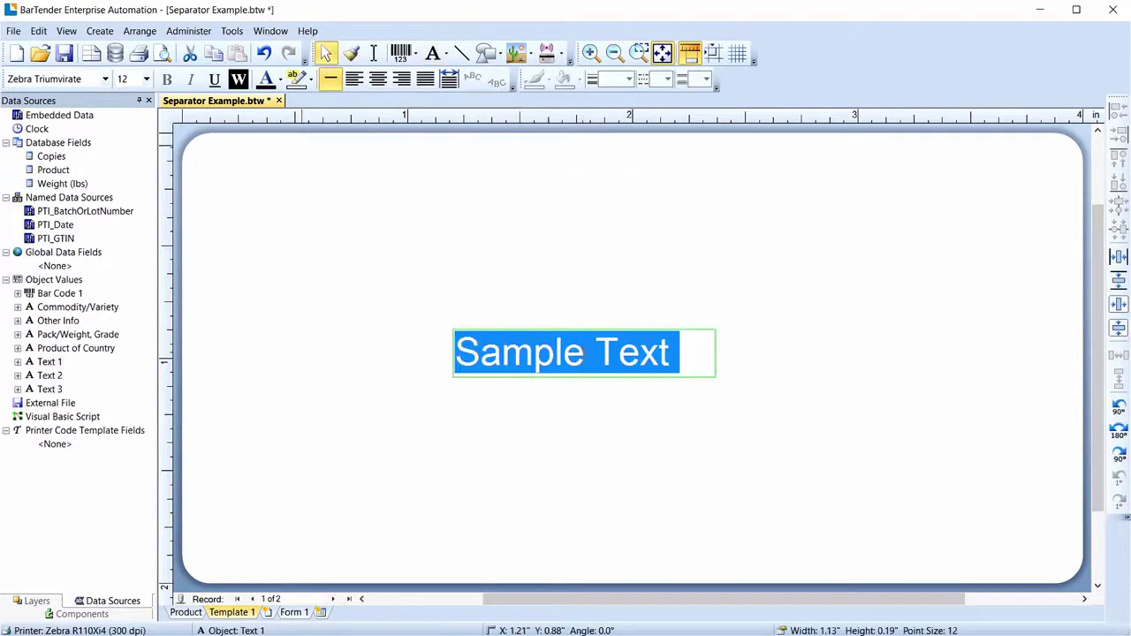
pyautogui.write('Separat')
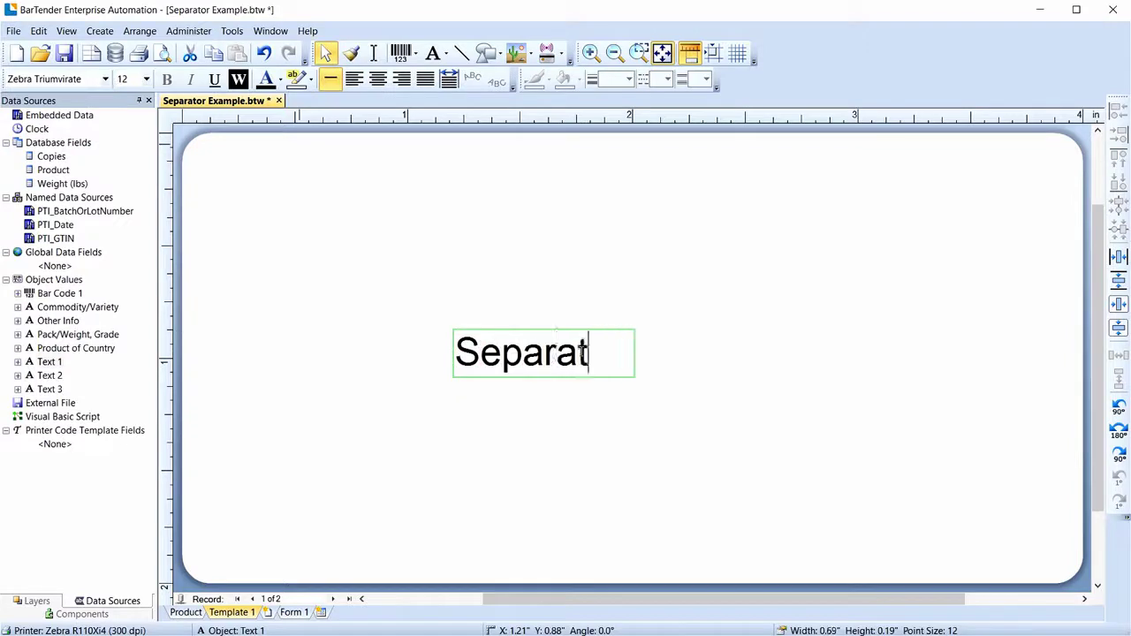
pyautogui.write('or Label')
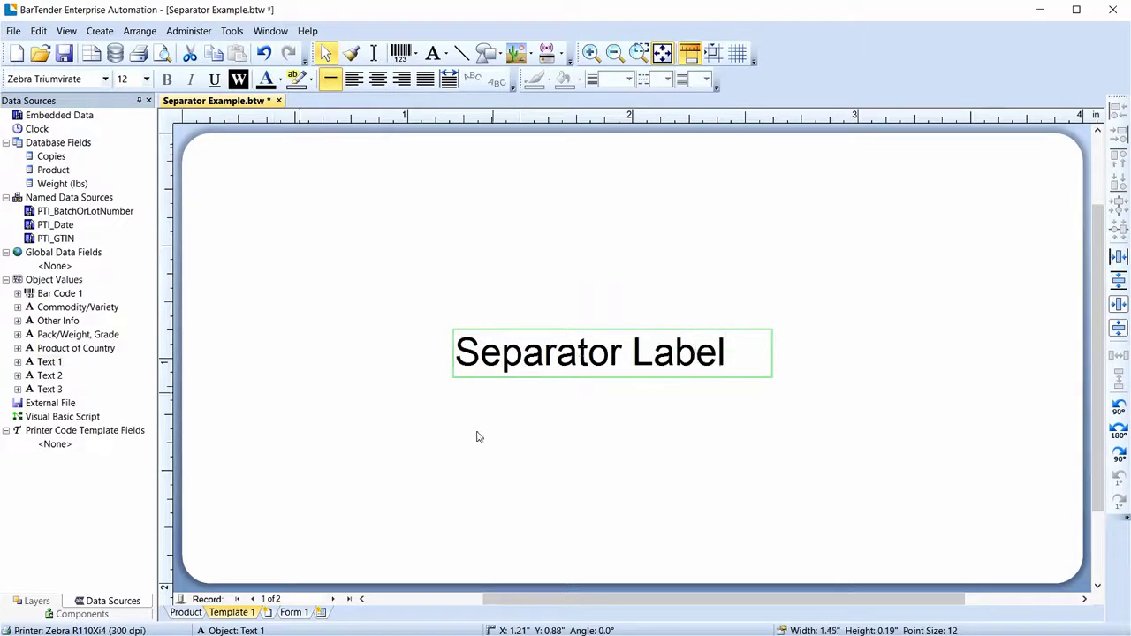
# Rename the template to 'Separator Label' and show the print preview.
pyautogui.rightClick(239, 614)
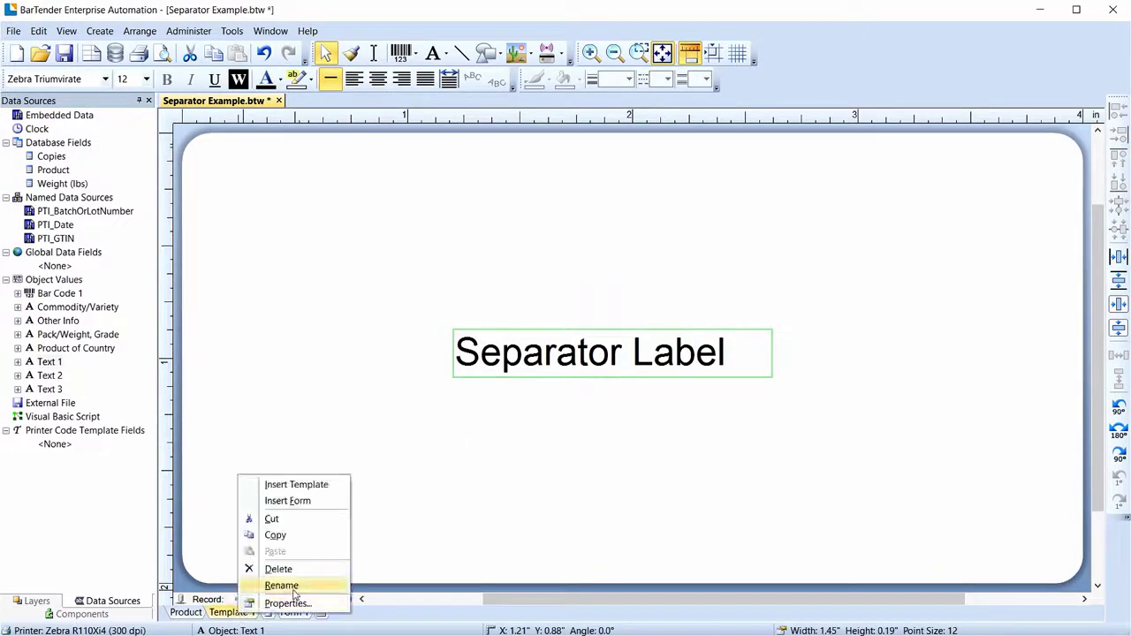
pyautogui.click(291, 585)
pyautogui.write('Separator Label')
pyautogui.press('Return')
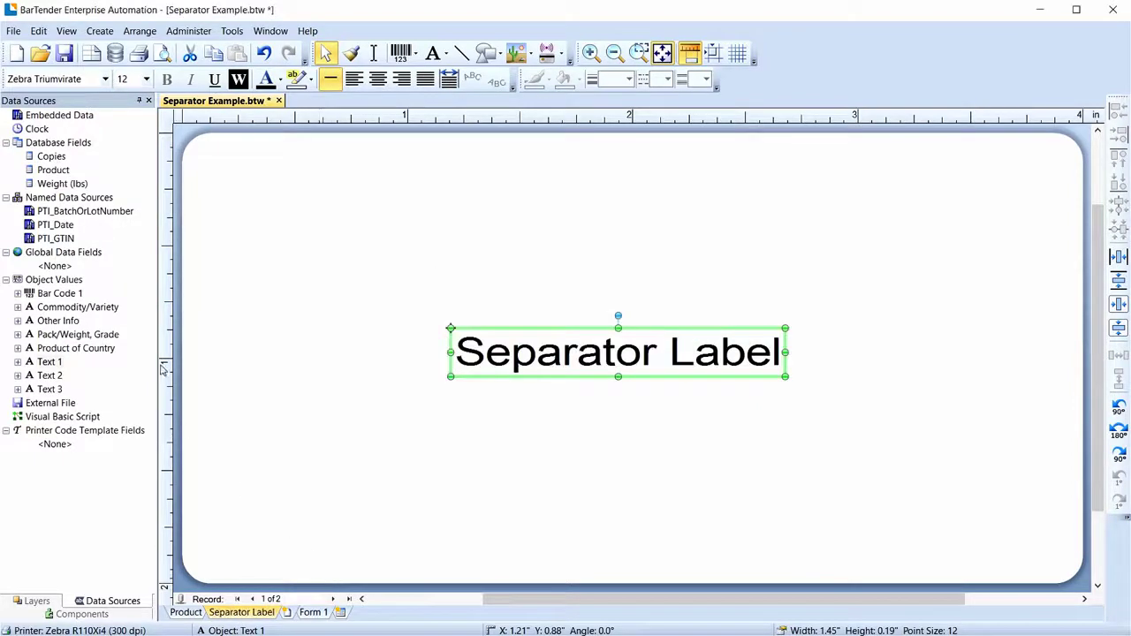
pyautogui.click(16, 33)
pyautogui.click(71, 194)
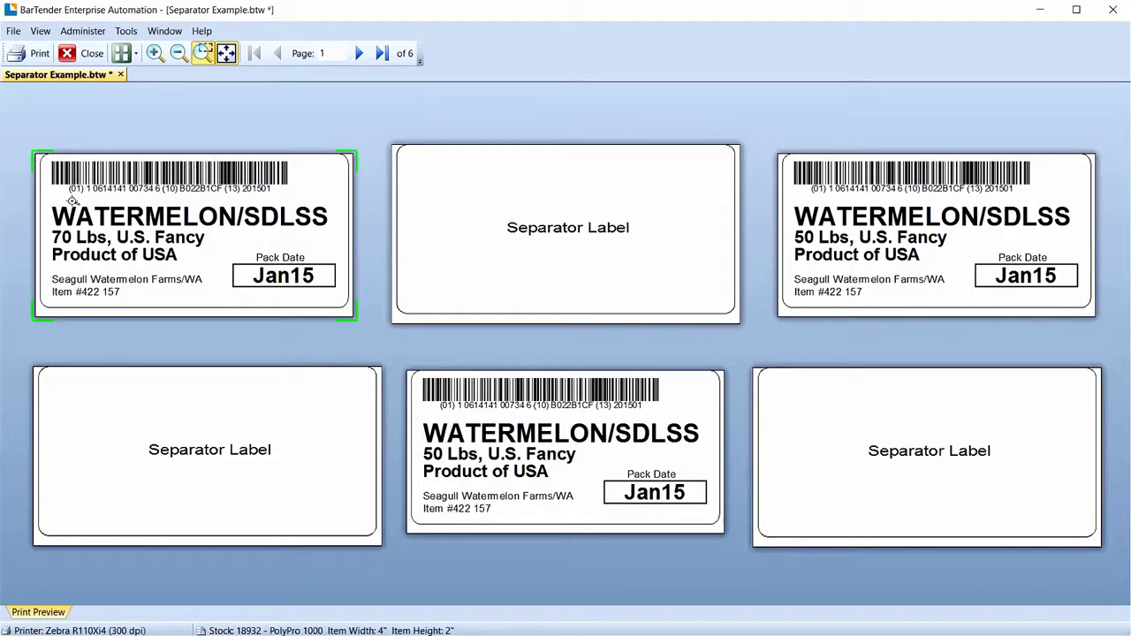
# Close the six-page preview after checking each watermelon label is followed by a separator.
pyautogui.click(92, 54)
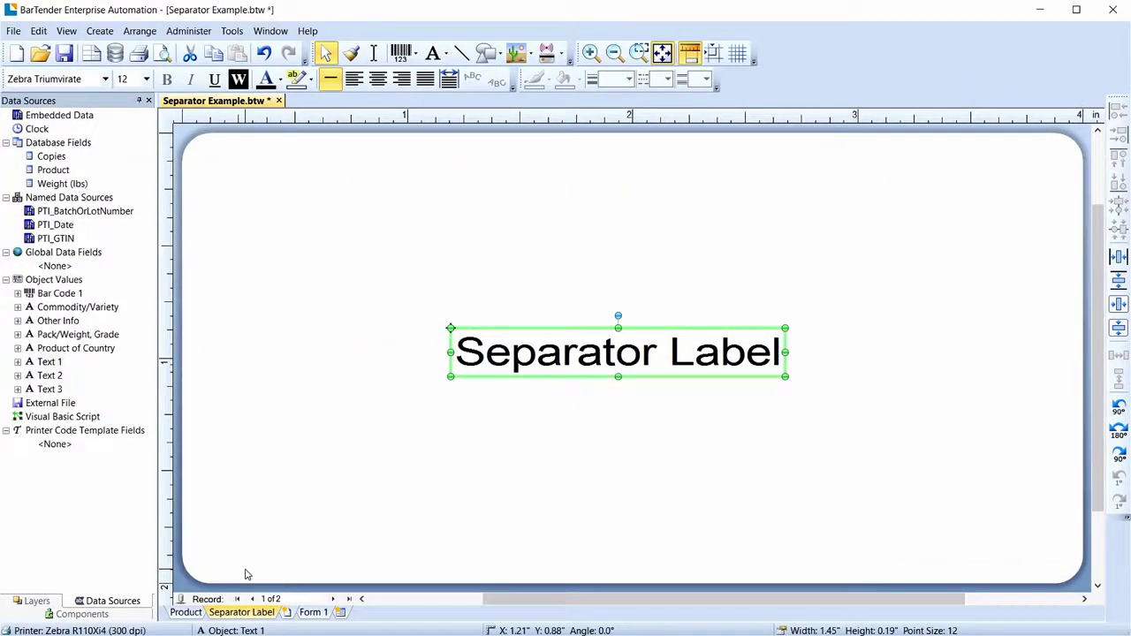
# Move the Separator Label template into the End of Group templates in Page Setup.
pyautogui.rightClick(260, 612)
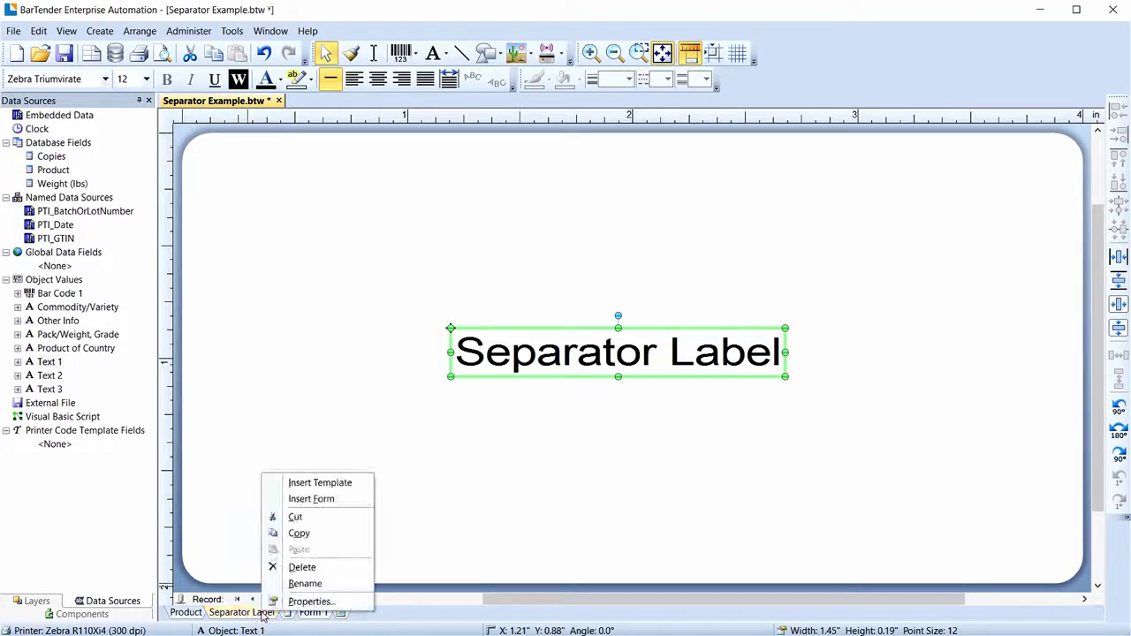
pyautogui.click(349, 604)
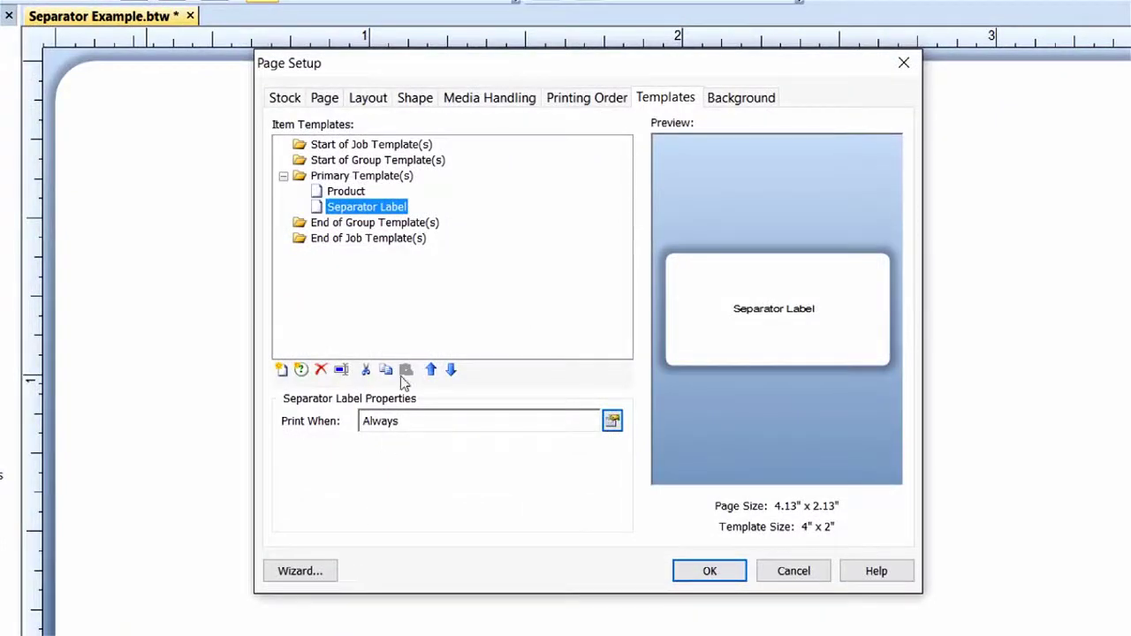
pyautogui.moveTo(399, 207); pyautogui.dragTo(409, 235)
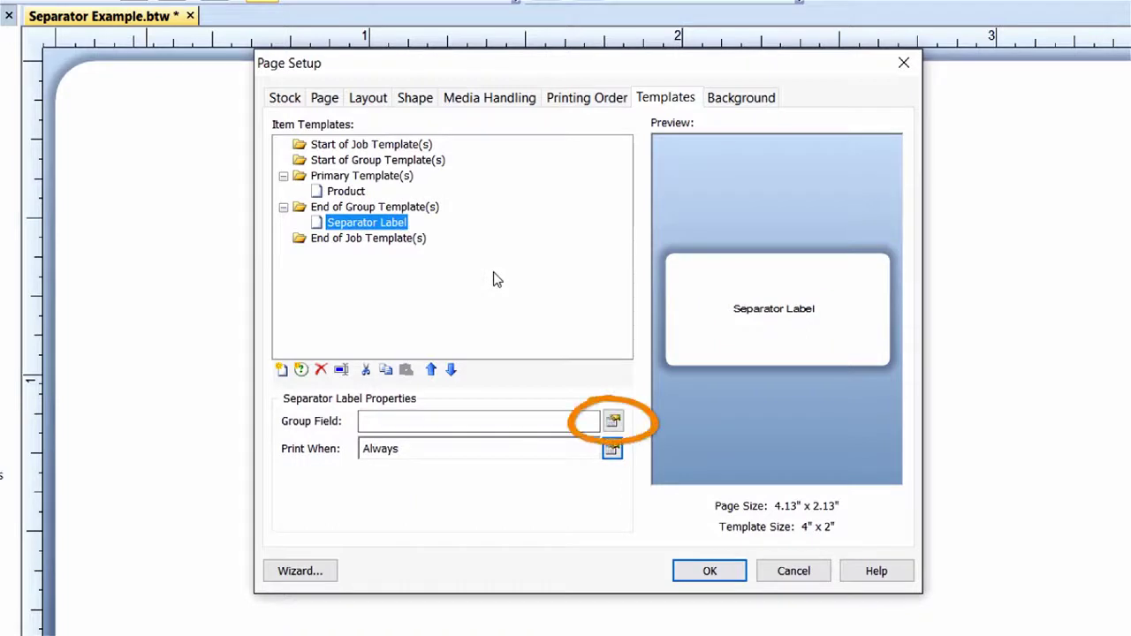
# Set Separator Label's Group Field to the Weight (lbs) database field and apply.
pyautogui.click(613, 421)
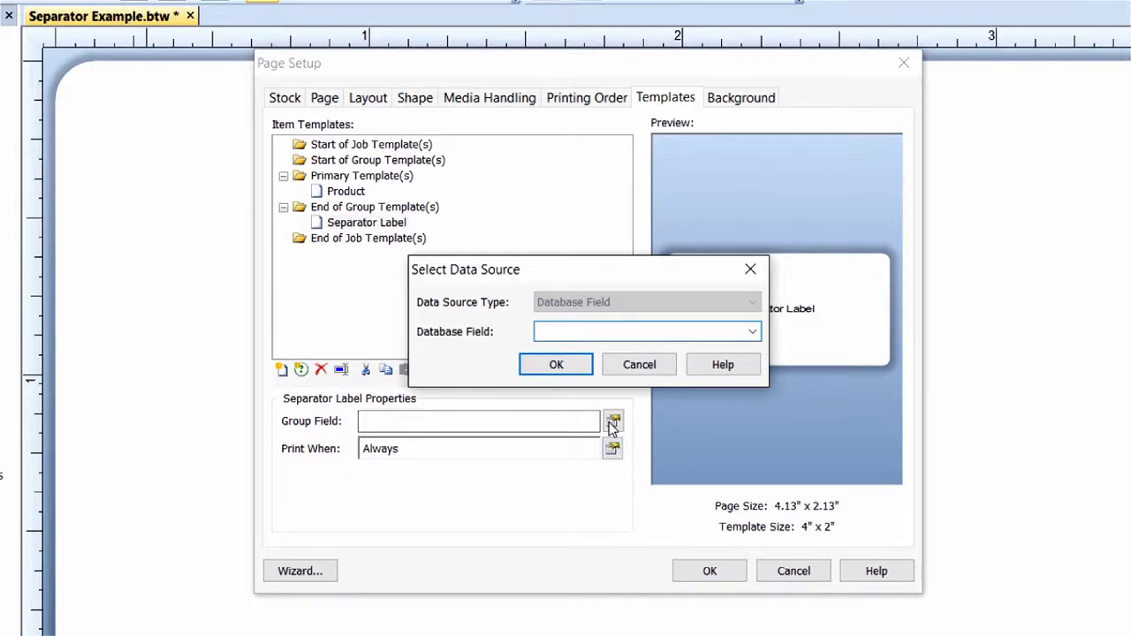
pyautogui.click(751, 331)
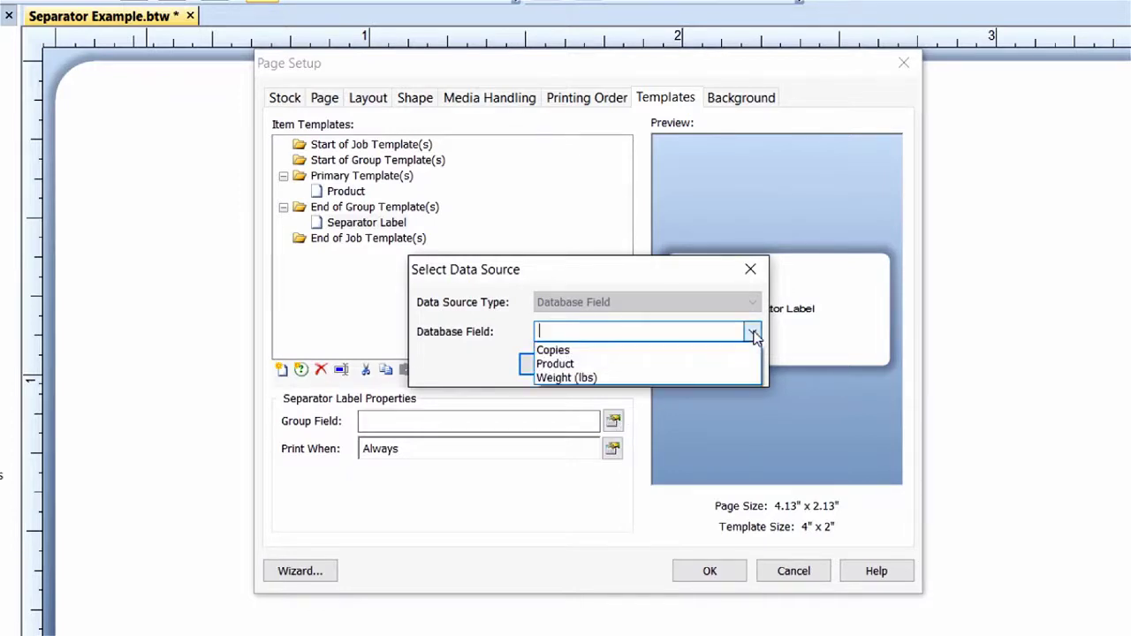
pyautogui.click(730, 378)
pyautogui.click(558, 365)
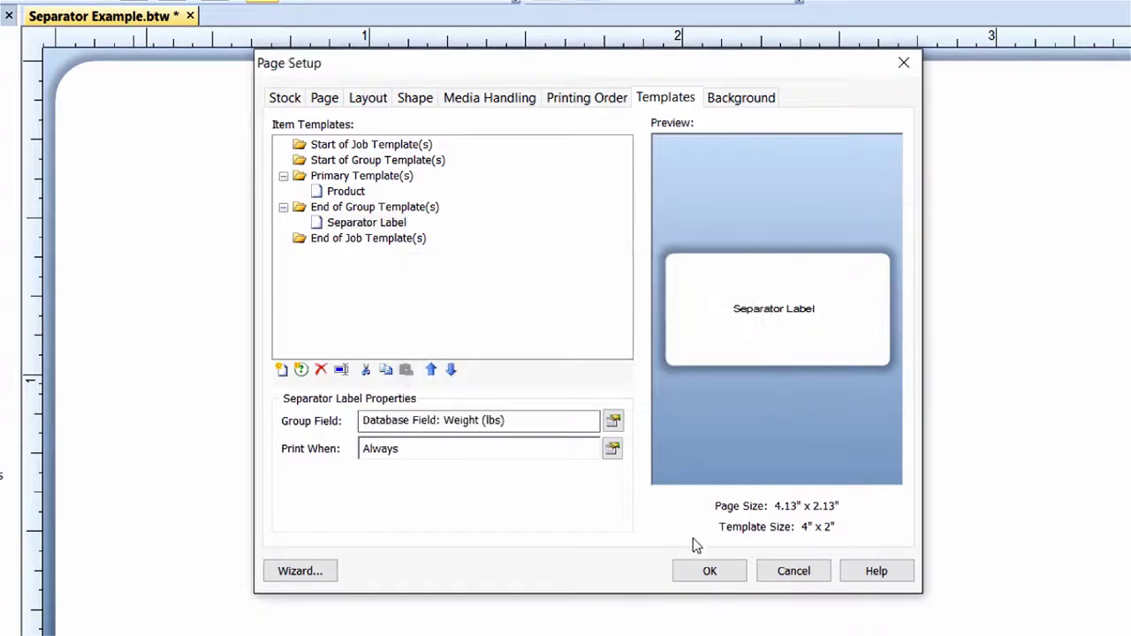
pyautogui.click(709, 571)
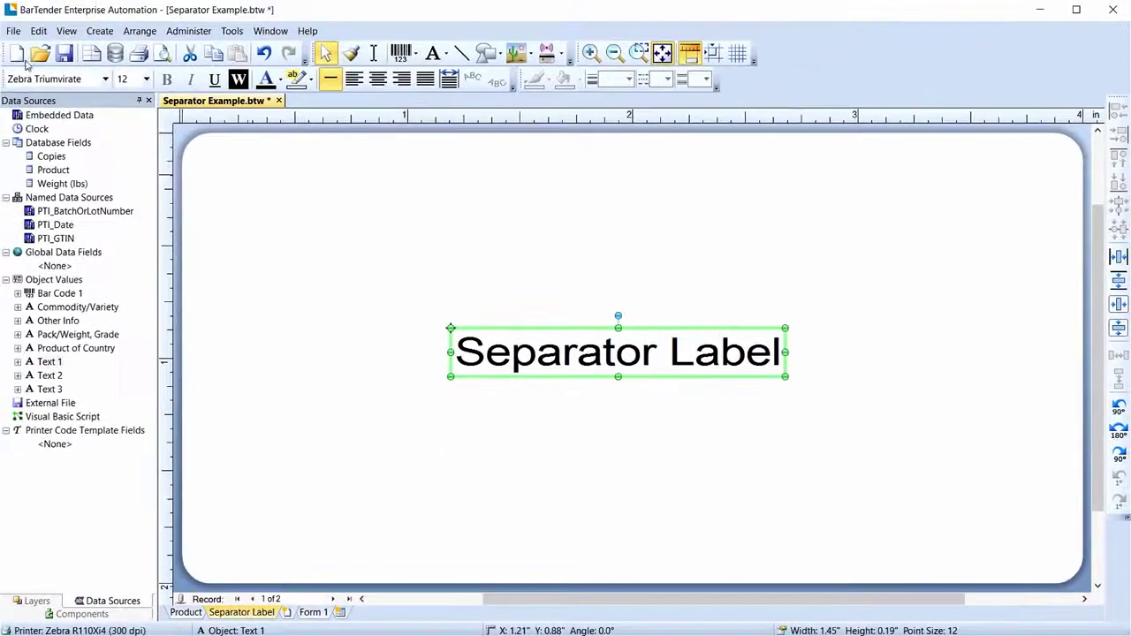
pyautogui.click(13, 31)
# Preview the labels printed with the Weight (lbs)-grouped Separator Label pages.
pyautogui.click(88, 196)
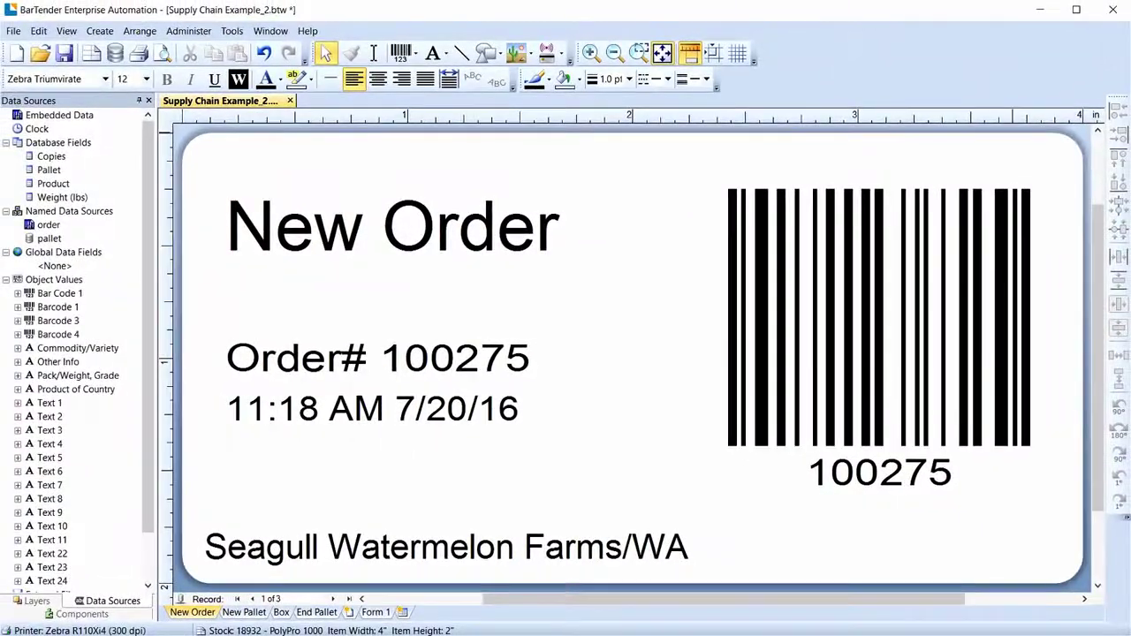
# Look through the New Pallet, Box and End Pallet templates.
pyautogui.click(245, 612)
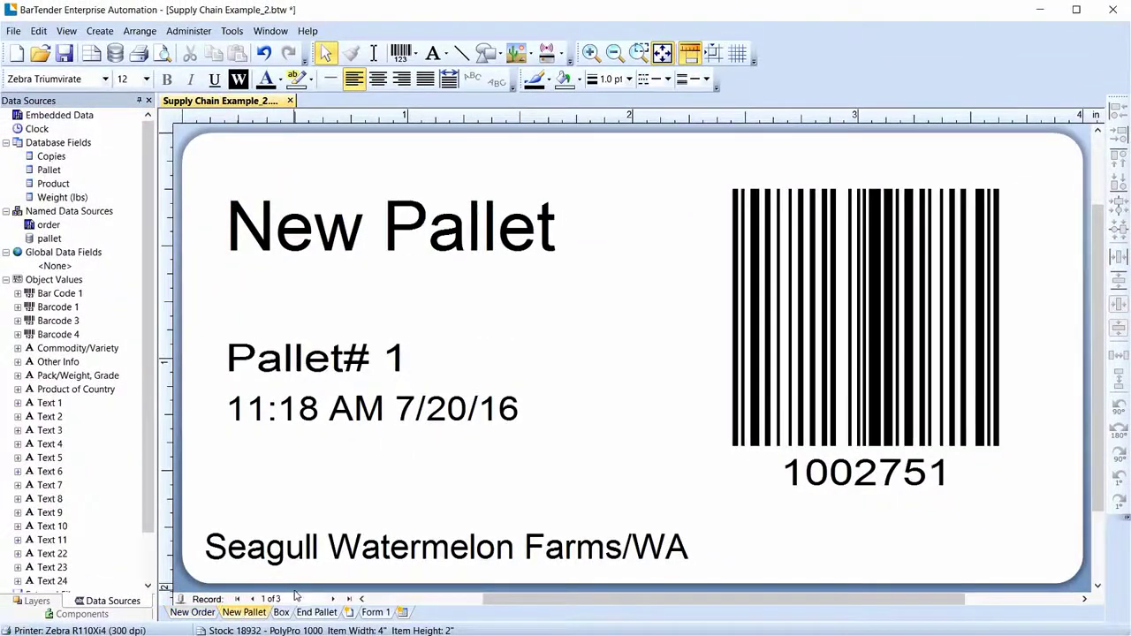
pyautogui.click(281, 613)
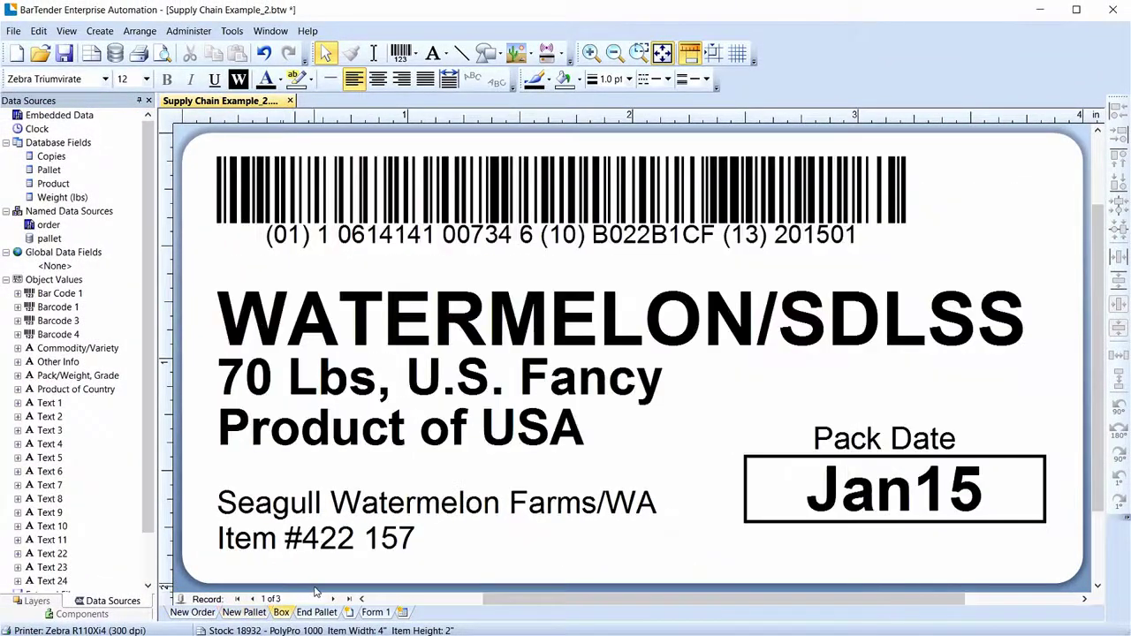
pyautogui.click(316, 614)
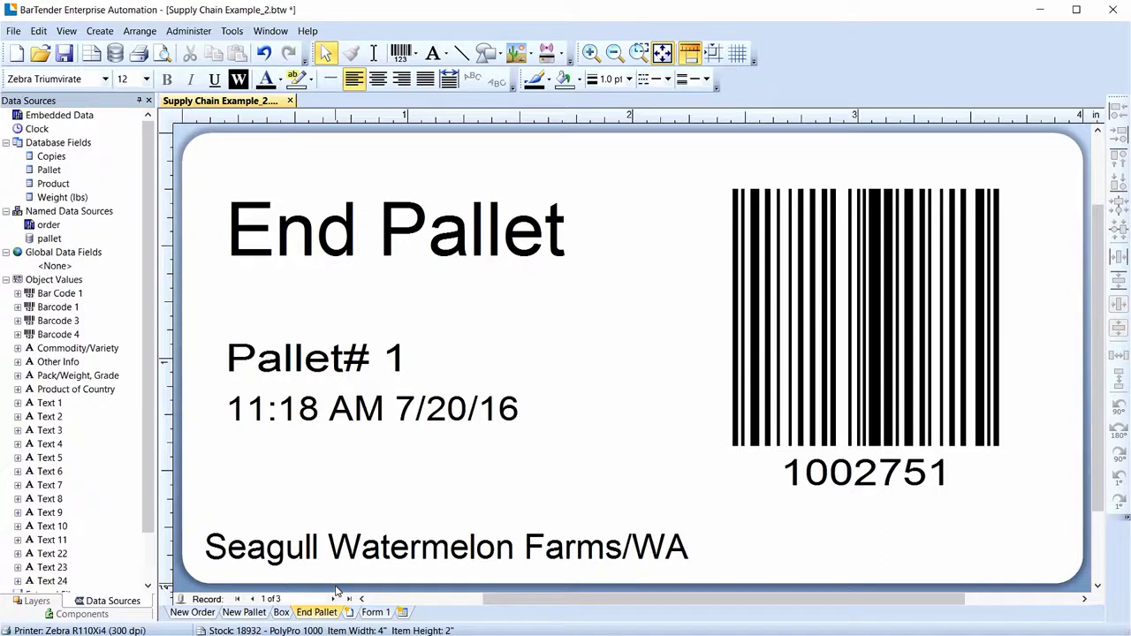
# Duplicate the New Order template as New Order (Copy 1).
pyautogui.rightClick(193, 611)
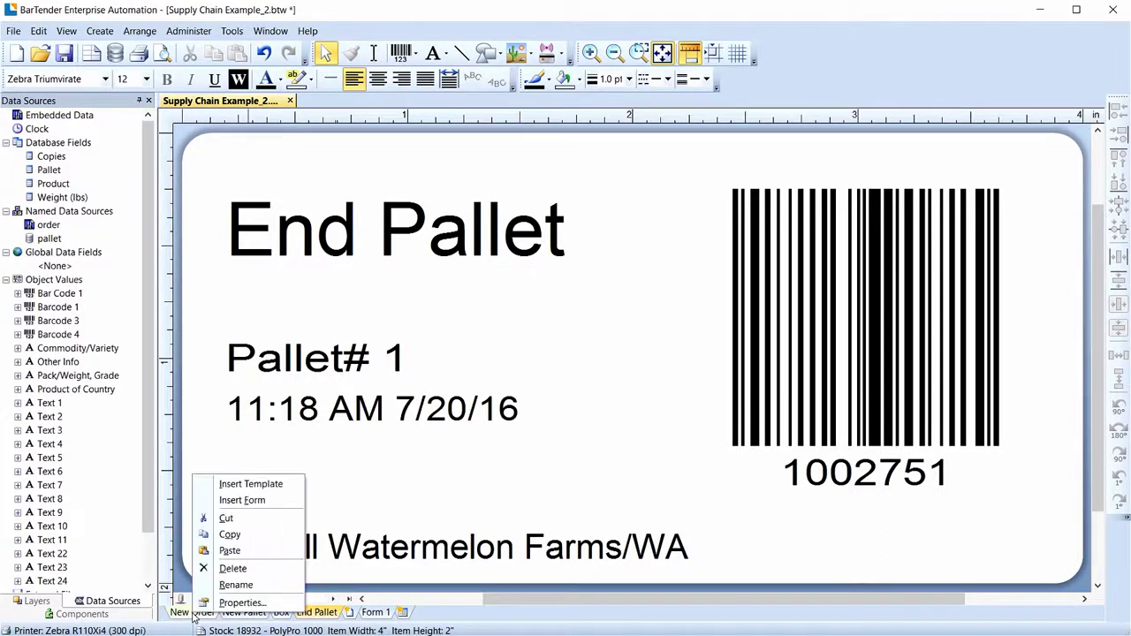
pyautogui.click(257, 536)
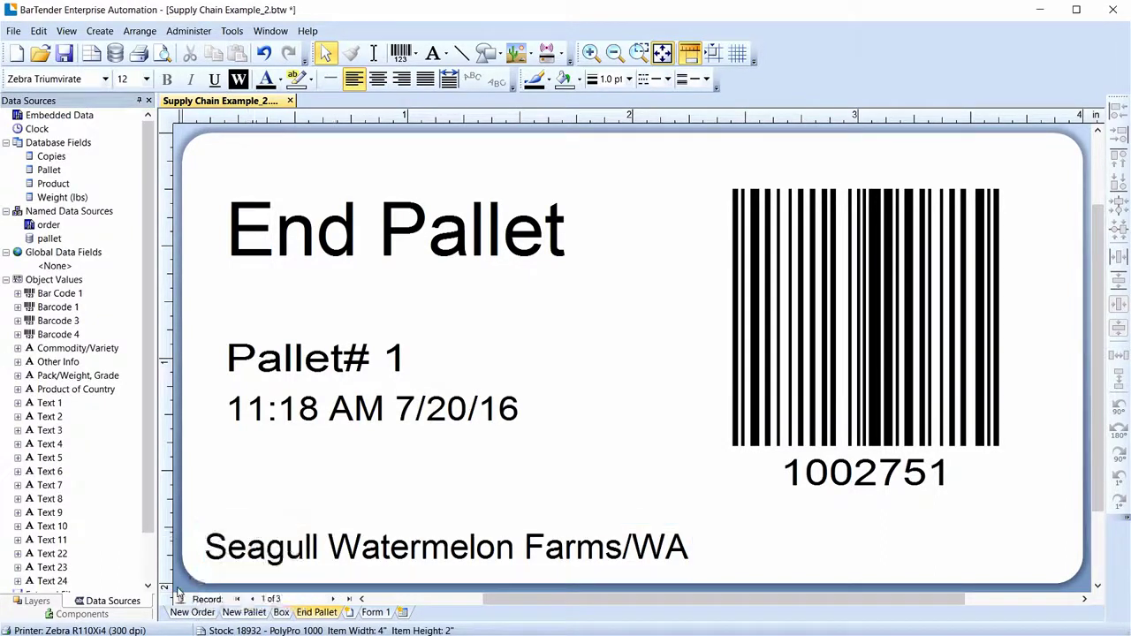
pyautogui.rightClick(193, 613)
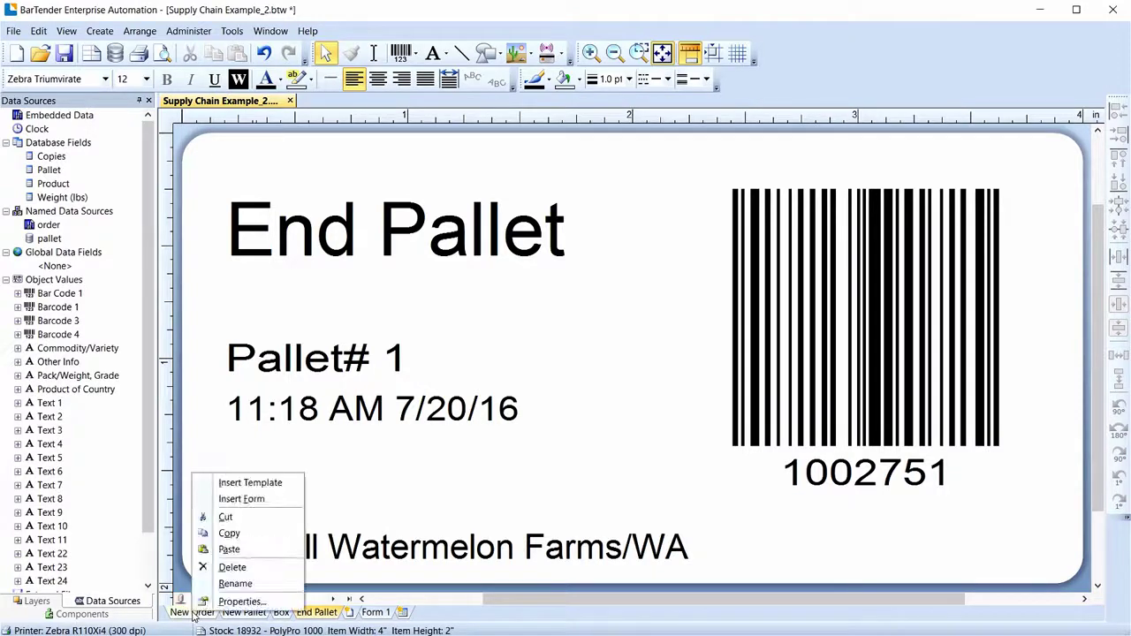
pyautogui.click(250, 548)
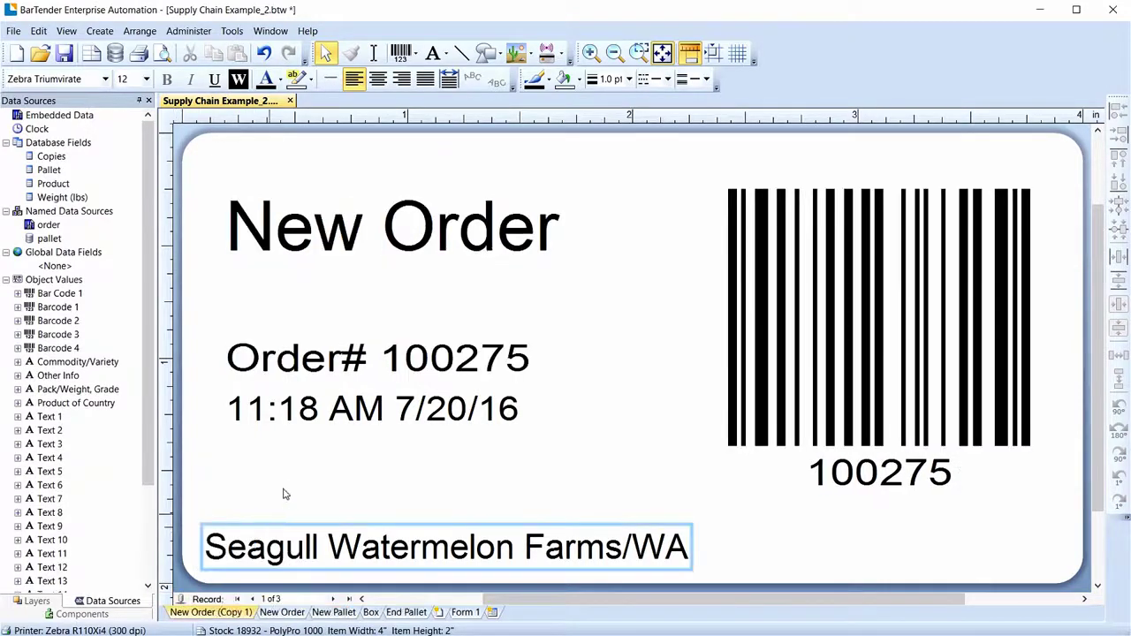
# Change the duplicate's heading text from New Order to End of Order.
pyautogui.doubleClick(327, 267)
pyautogui.click(360, 241)
pyautogui.moveTo(361, 240); pyautogui.dragTo(209, 238)
pyautogui.write('End of')
pyautogui.press('Escape')
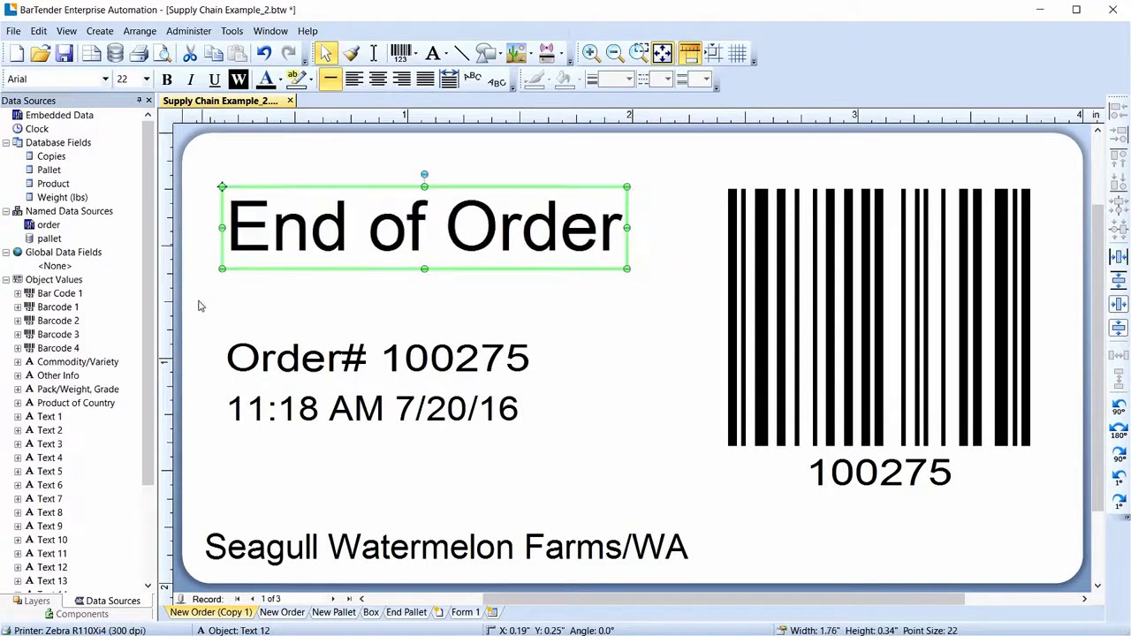
# Rename the duplicated template to End of Order and move it after End Pallet.
pyautogui.rightClick(207, 616)
pyautogui.click(243, 585)
pyautogui.write('End of Order')
pyautogui.press('Return')
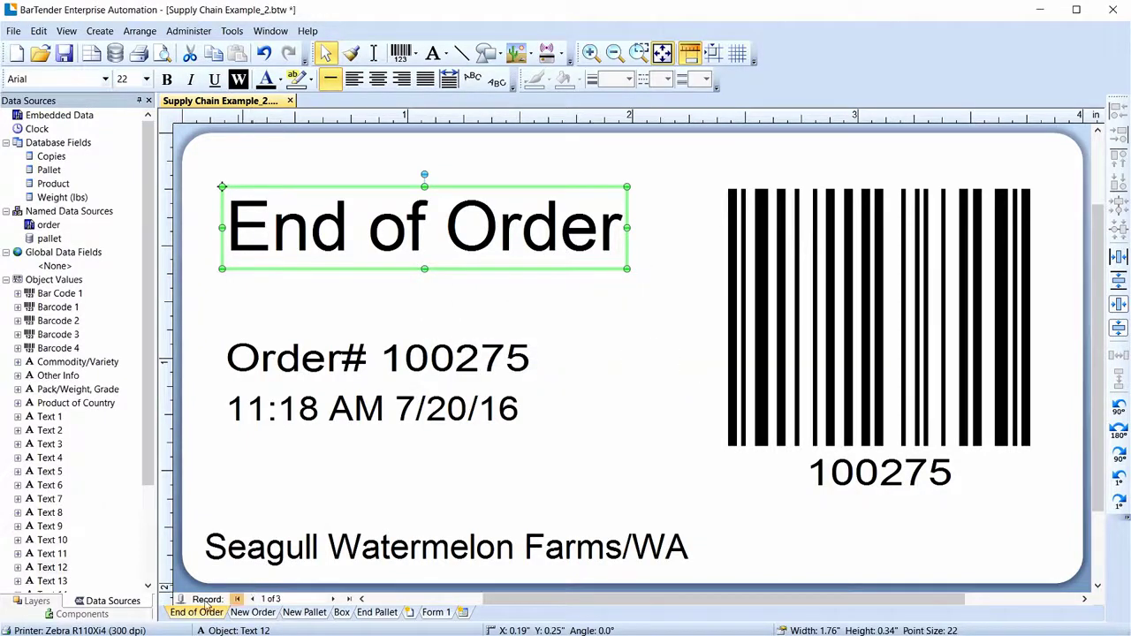
pyautogui.moveTo(373, 618); pyautogui.dragTo(422, 615)
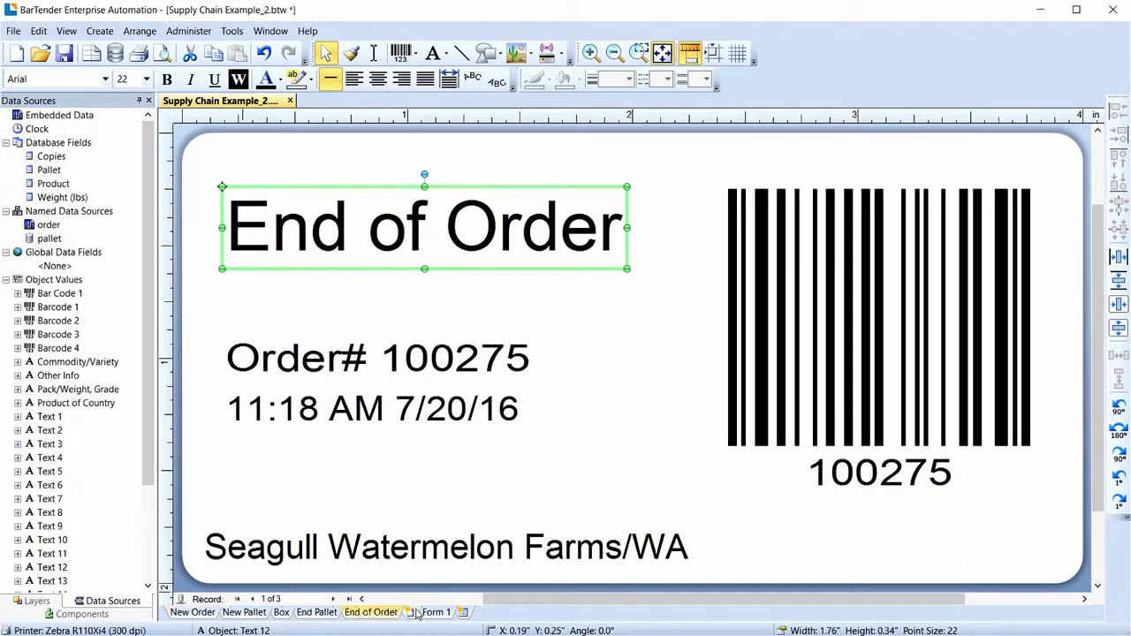
# In template properties, set New Order as start-of-job, End of Order as end-of-job, New Pallet as start-of-group.
pyautogui.rightClick(369, 618)
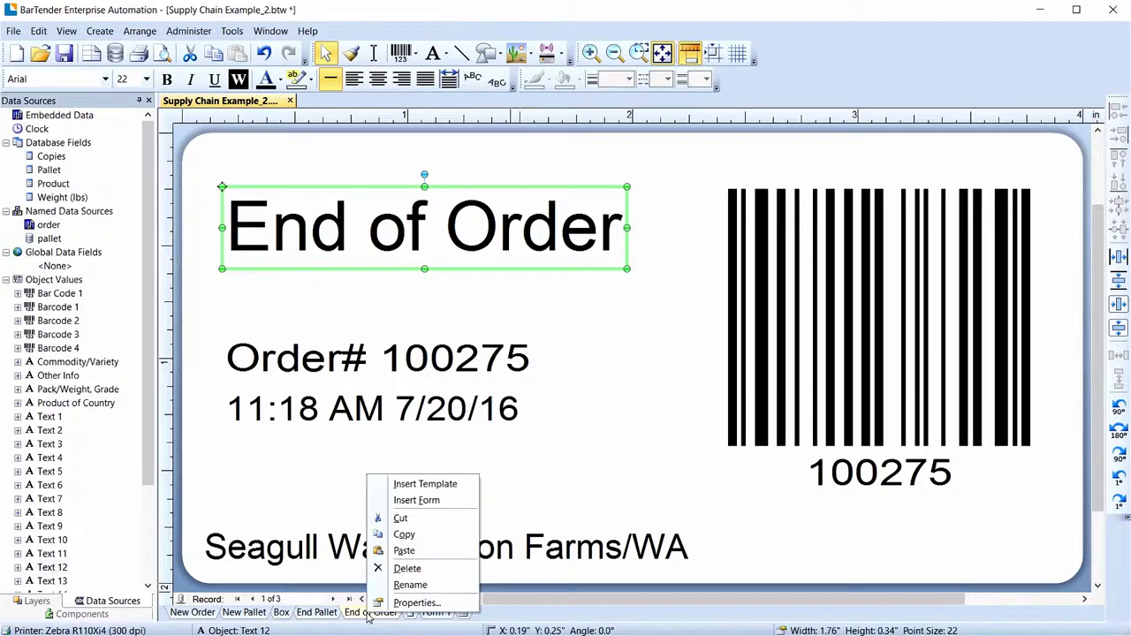
pyautogui.click(415, 603)
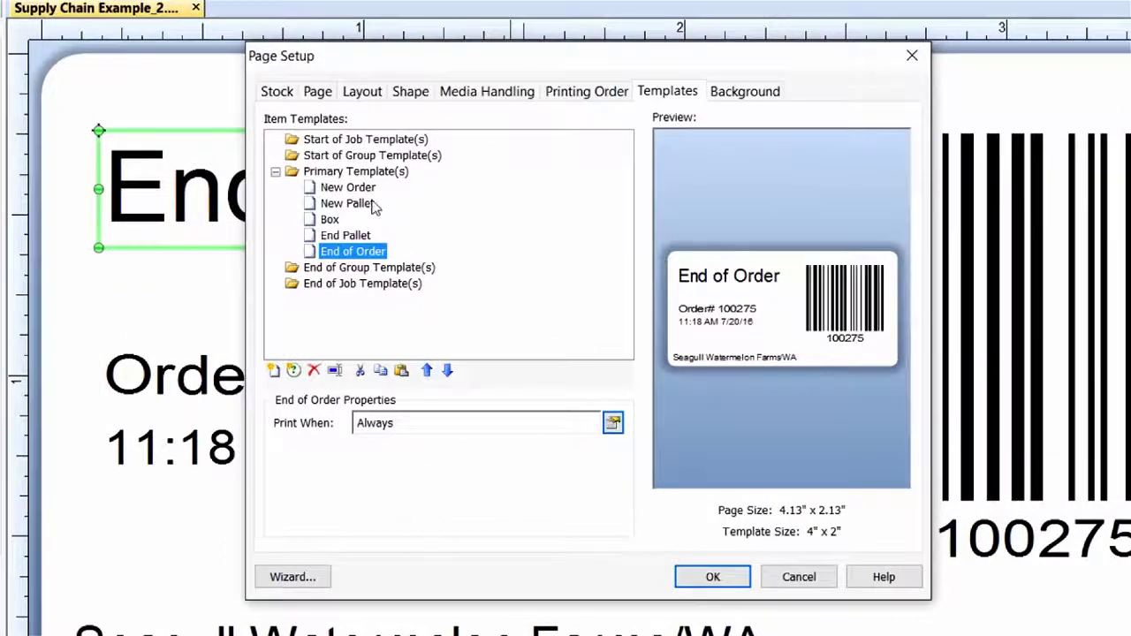
pyautogui.moveTo(348, 188); pyautogui.dragTo(365, 140)
pyautogui.moveTo(370, 253); pyautogui.dragTo(394, 294)
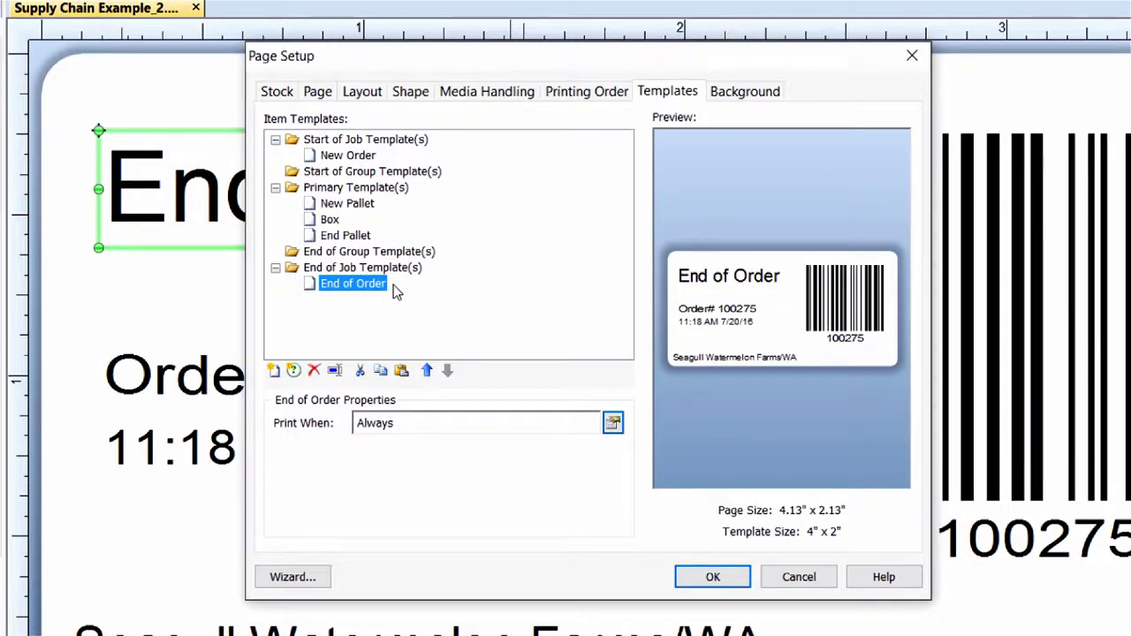
pyautogui.moveTo(375, 204); pyautogui.dragTo(413, 189)
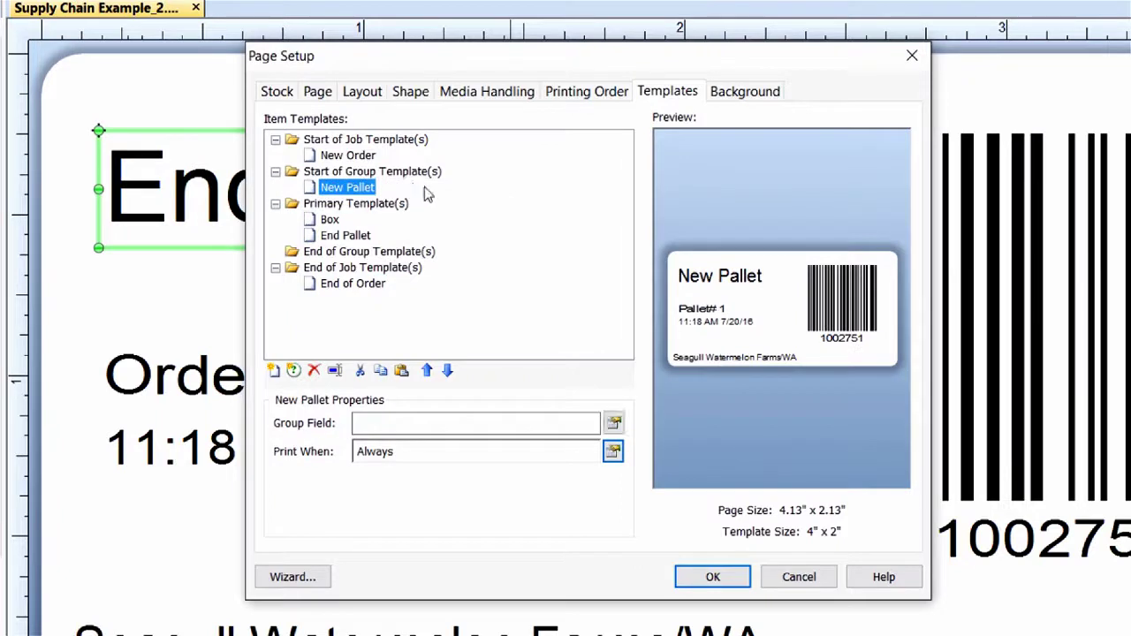
# Set New Pallet's group field to the Pallet database field.
pyautogui.click(614, 424)
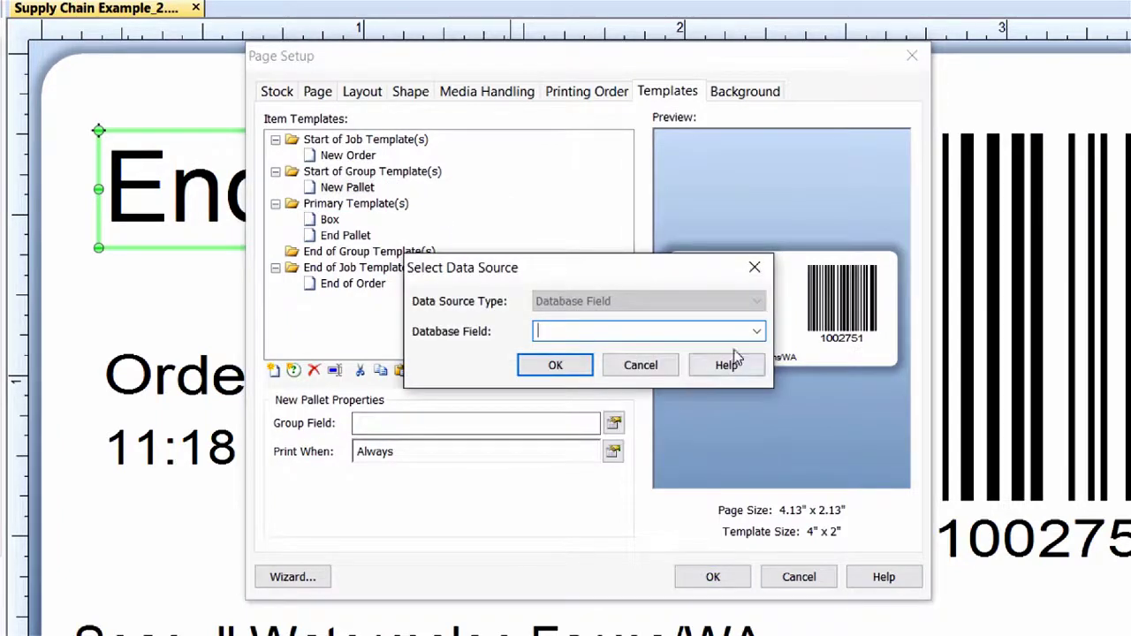
pyautogui.click(757, 332)
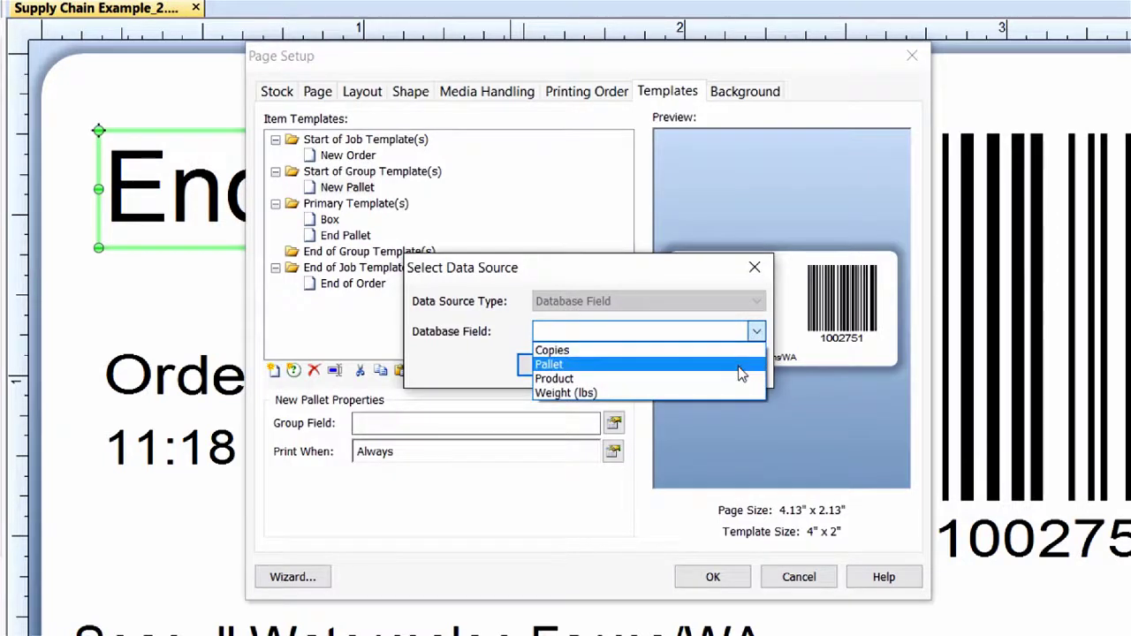
pyautogui.click(738, 365)
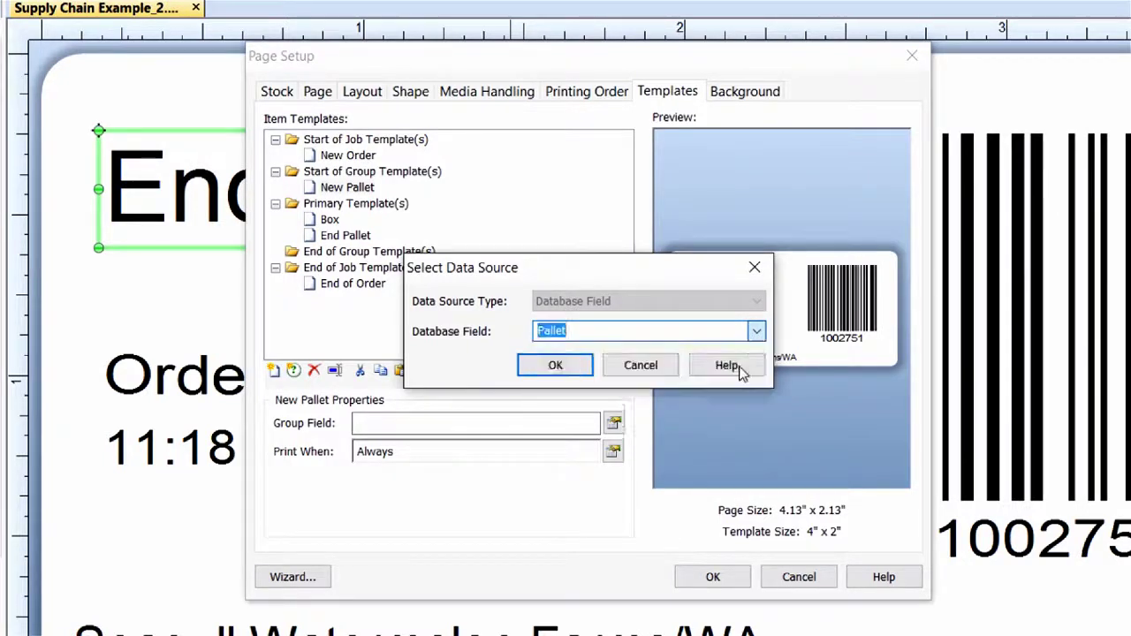
pyautogui.click(569, 368)
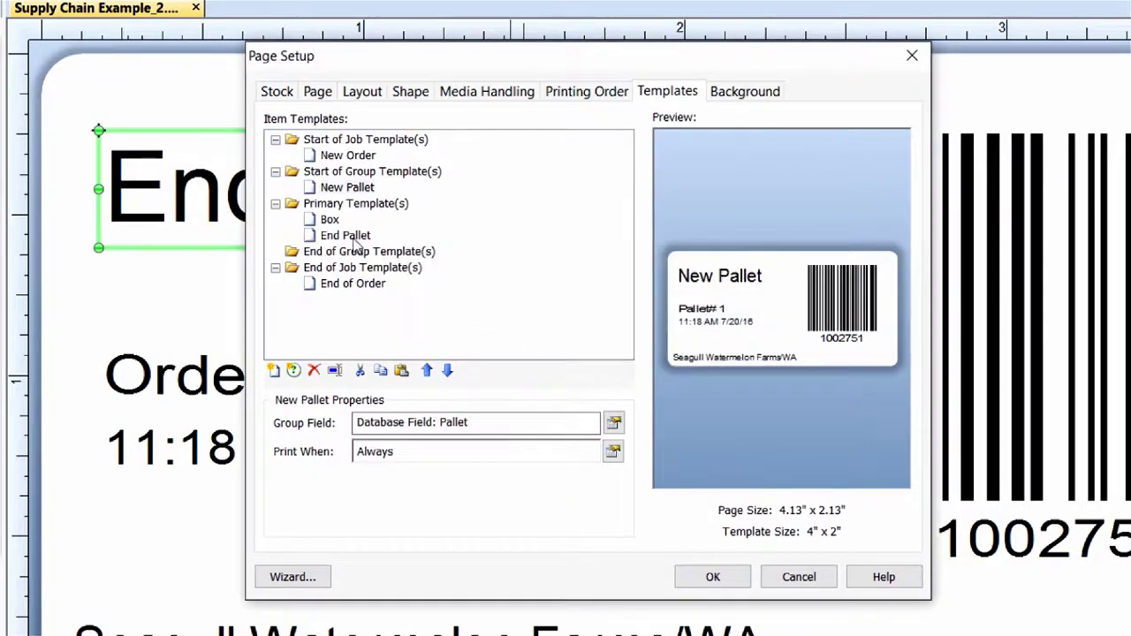
# Make End Pallet an end-of-group template grouped on Pallet, and apply the arrangement.
pyautogui.moveTo(353, 237); pyautogui.dragTo(360, 258)
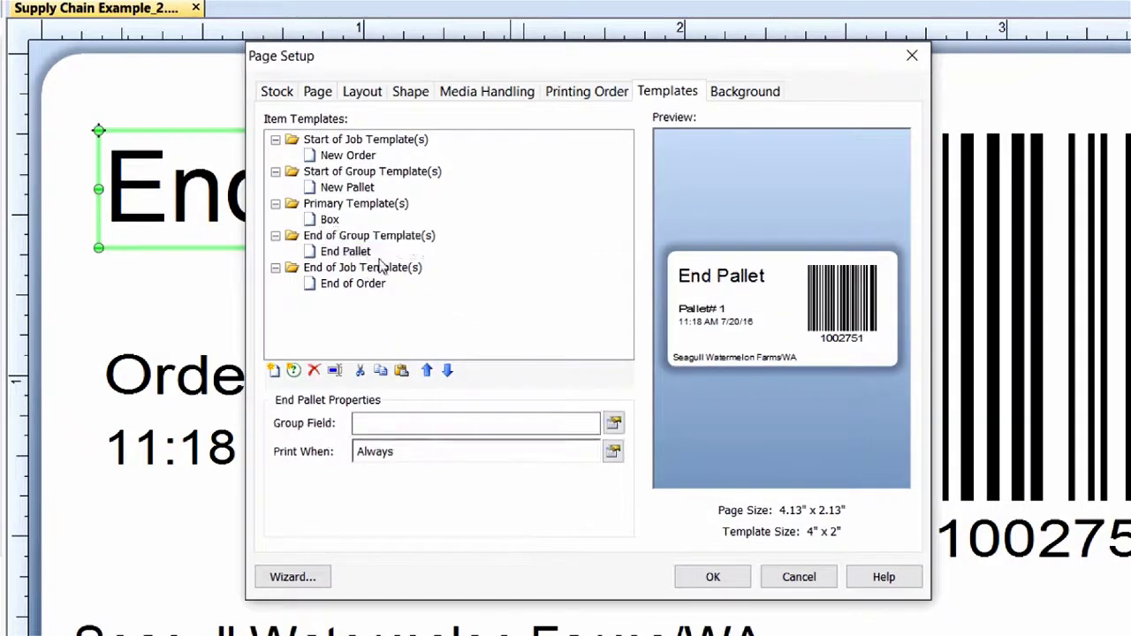
pyautogui.click(613, 424)
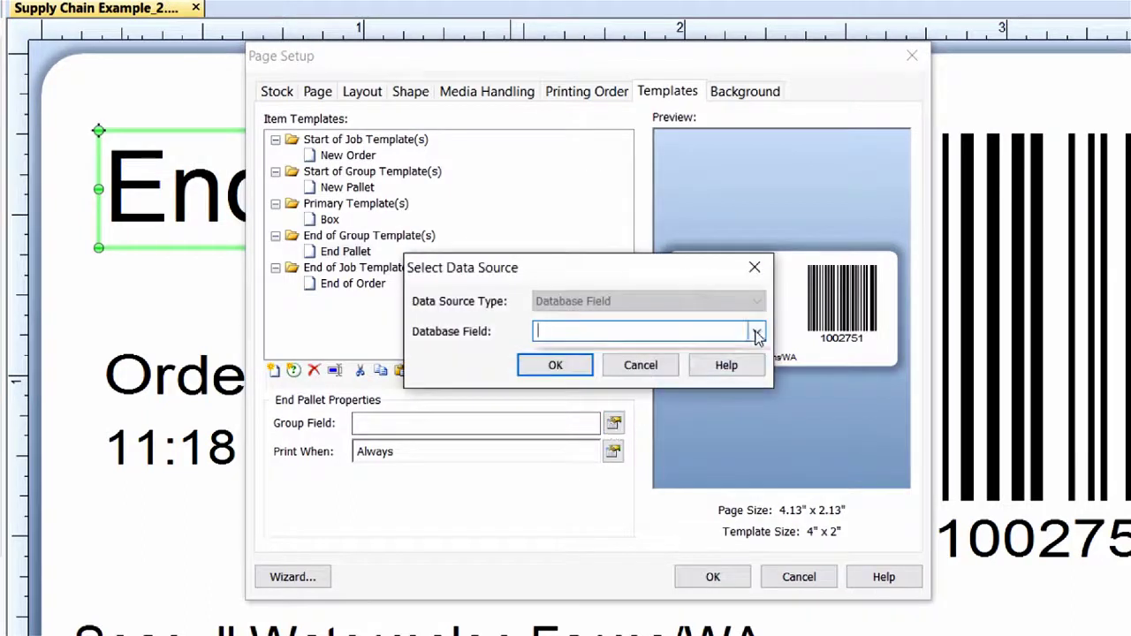
pyautogui.click(757, 333)
pyautogui.click(737, 365)
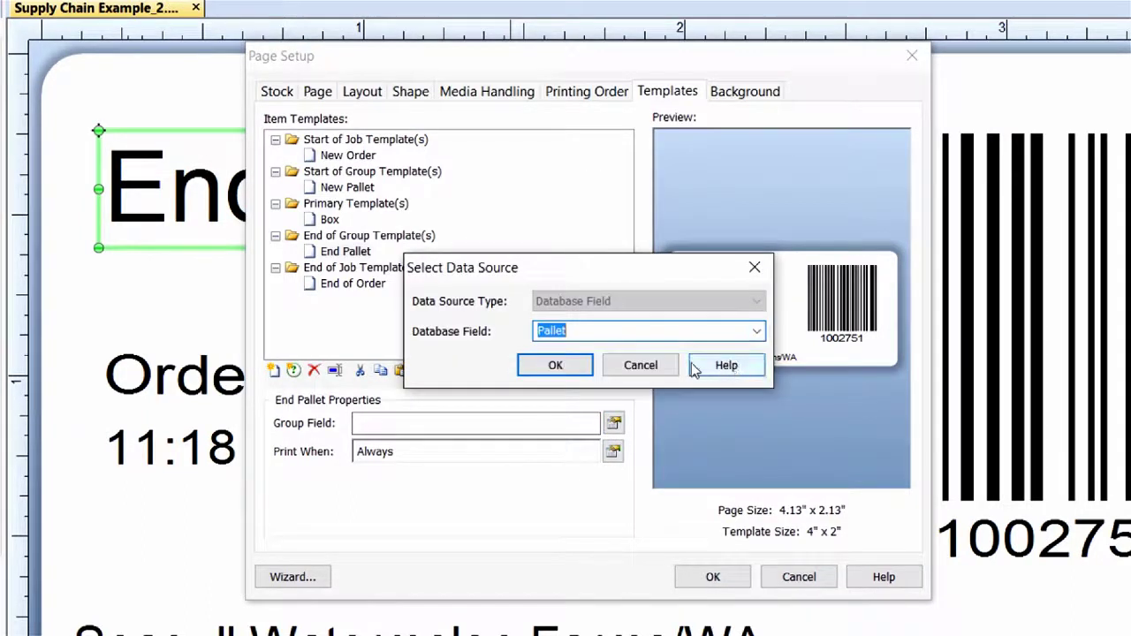
pyautogui.click(554, 365)
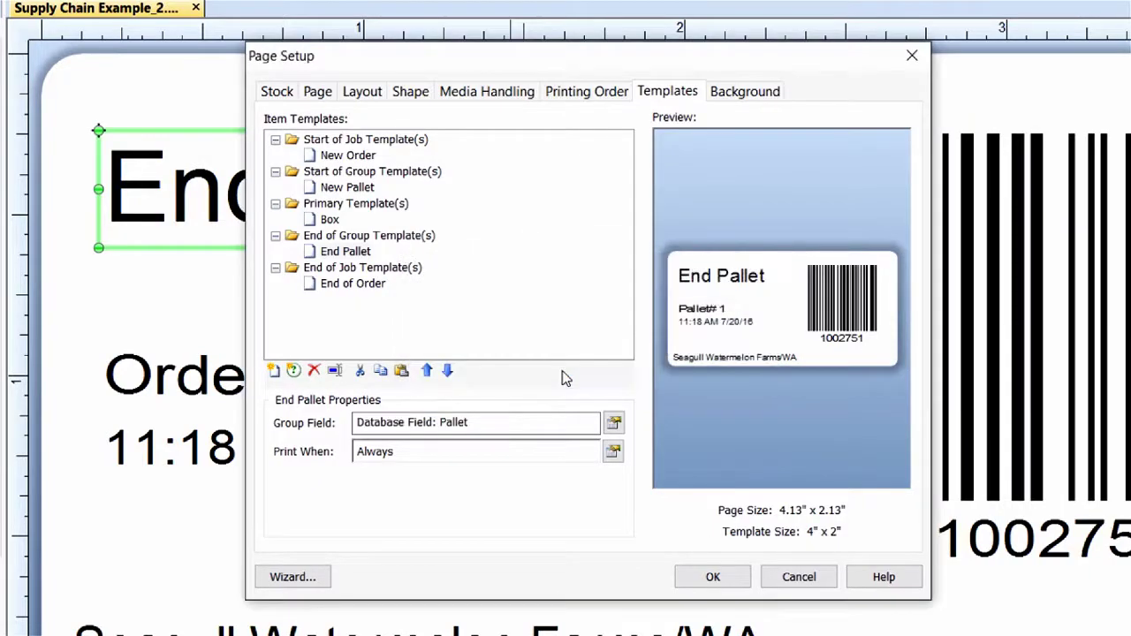
pyautogui.click(714, 577)
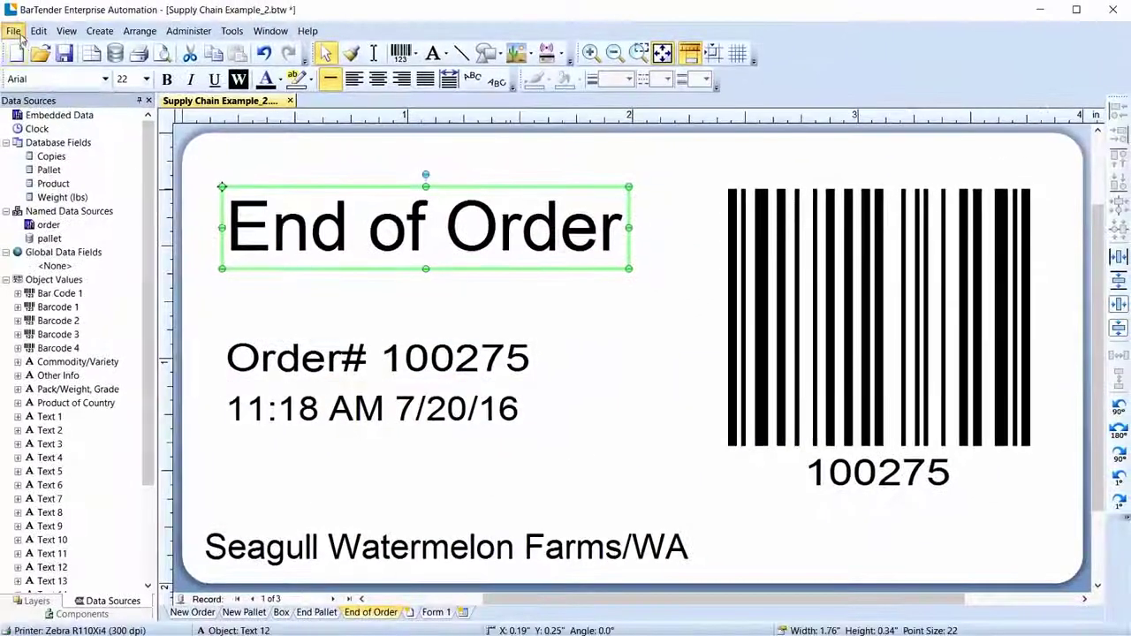
# Show the print preview and page forward seven times through the 12-page job toward End of Order.
pyautogui.click(15, 31)
pyautogui.click(53, 199)
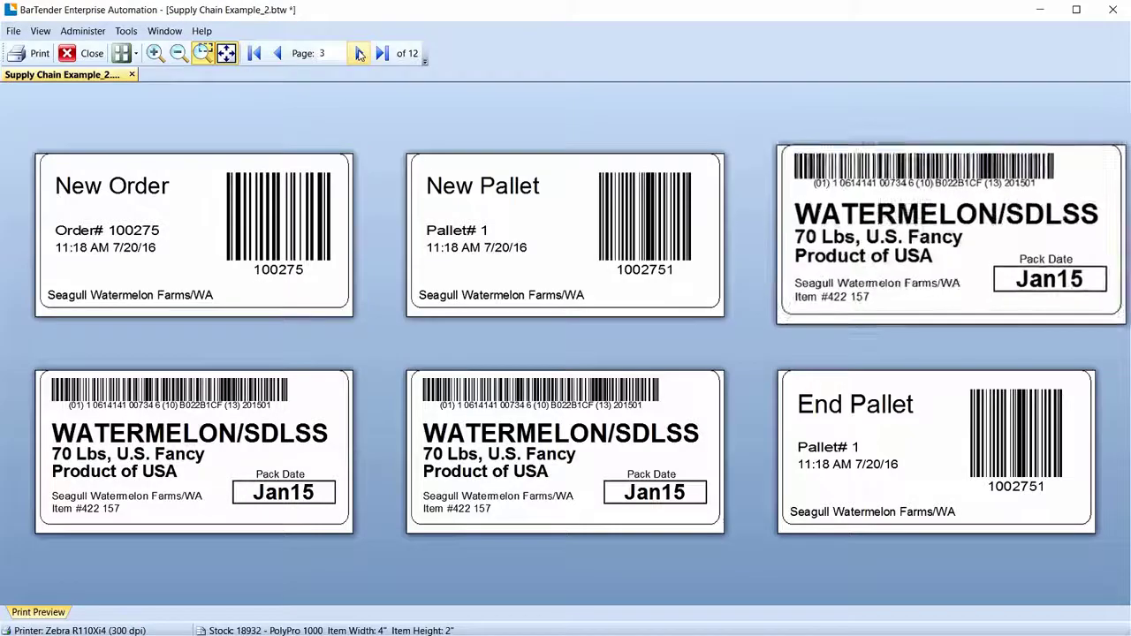
pyautogui.click(358, 54)
pyautogui.click(359, 54)
pyautogui.click(359, 54)
pyautogui.click(359, 54)
pyautogui.click(359, 54)
pyautogui.click(359, 54)
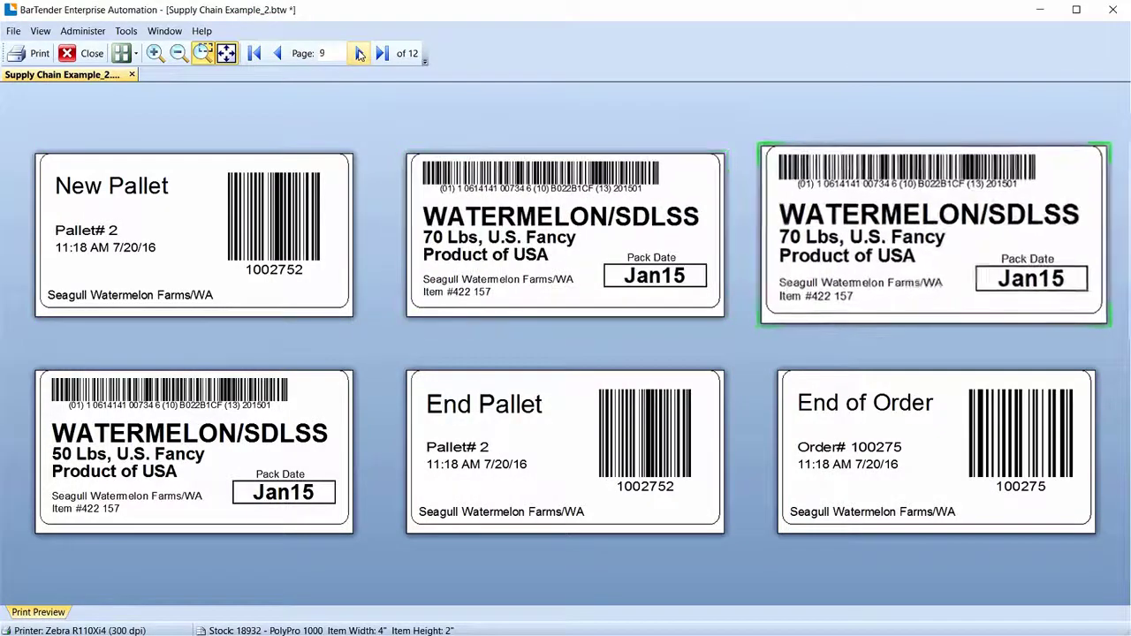
pyautogui.click(359, 54)
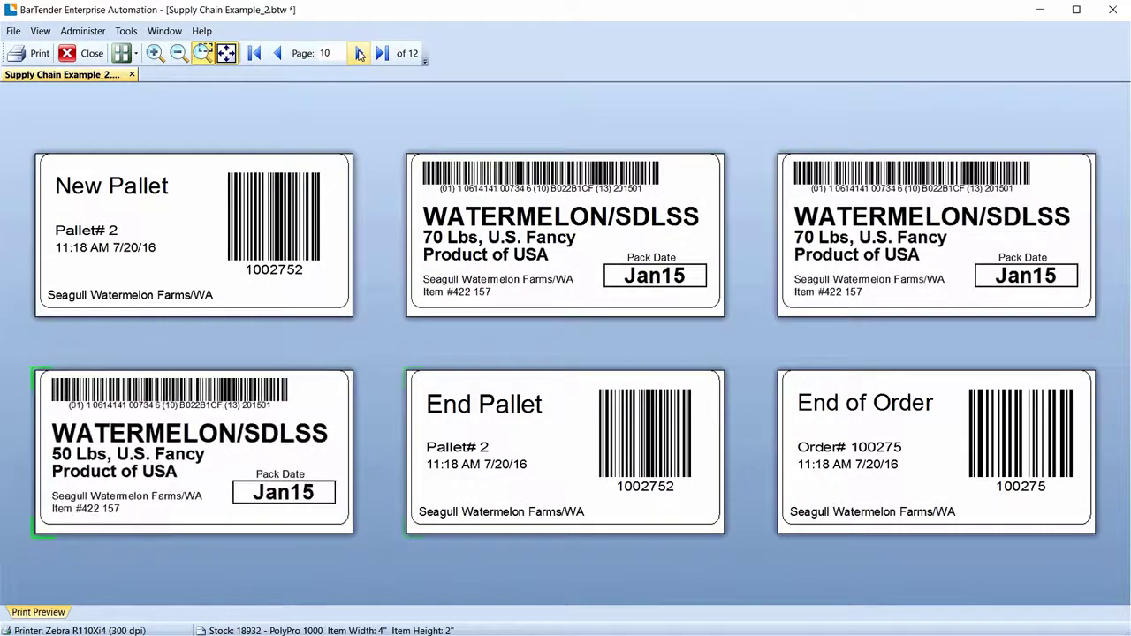